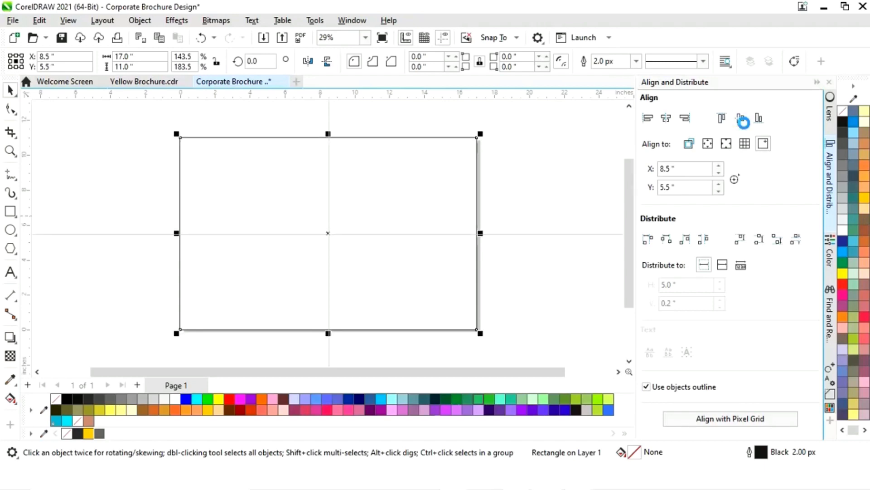
Step: Make a half-width copy of the page rectangle, 8.5 in wide on the page's left half, and delete the full-page original
click(816, 81)
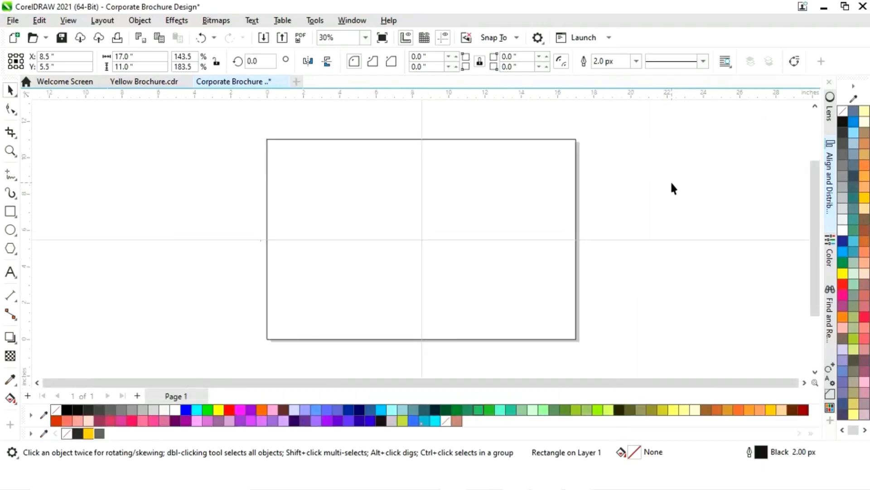
drag(582, 238, 425, 232)
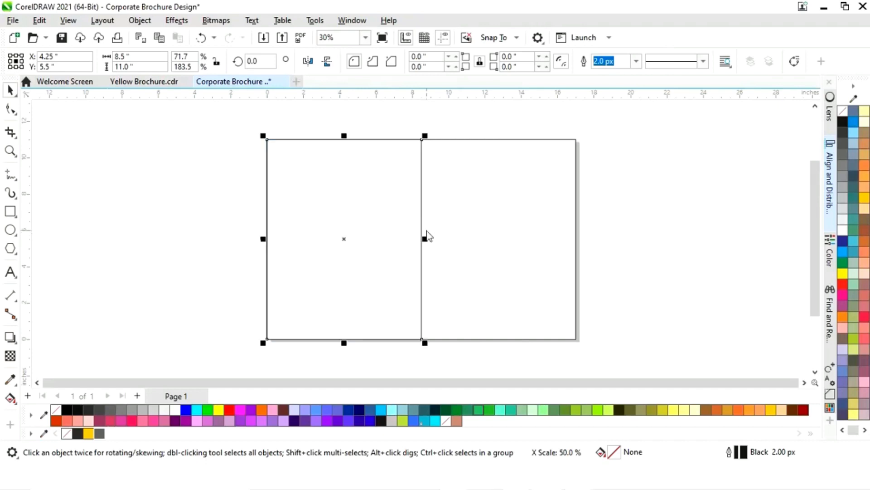
click(660, 238)
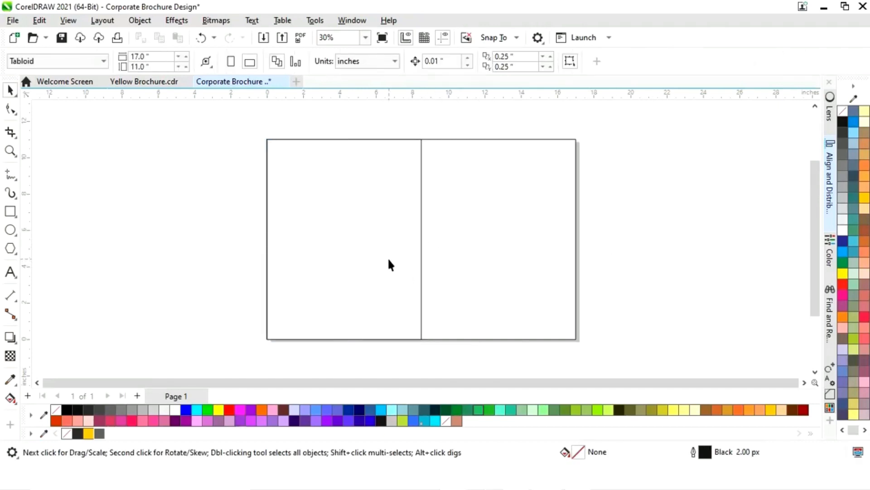
click(475, 251)
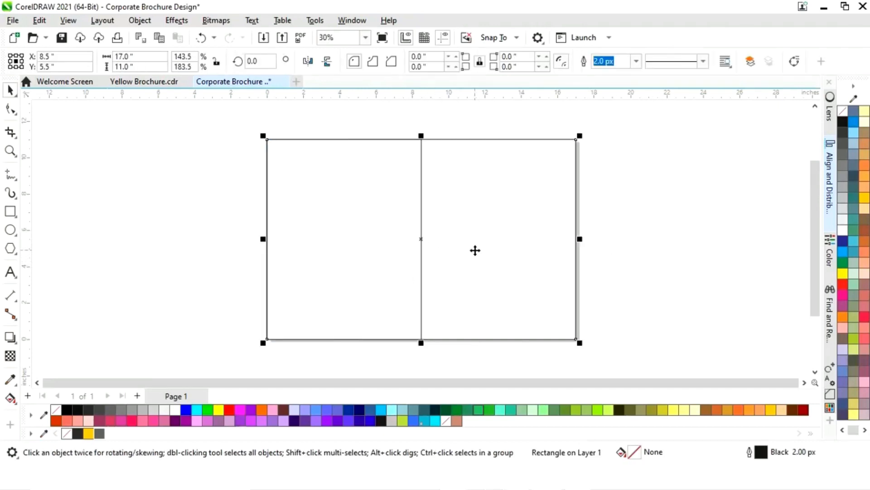
key(Delete)
Step: Mirror a copy of the left-half rectangle across its right edge to fill the page's right half
click(370, 254)
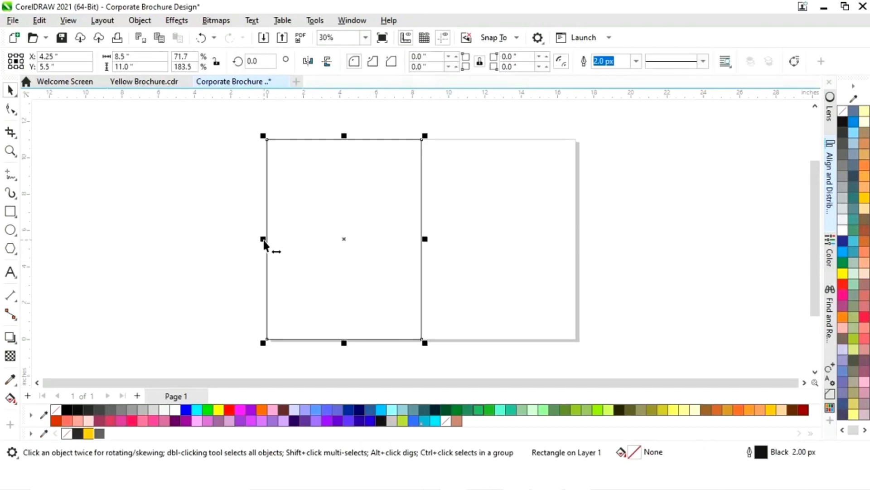
drag(263, 239, 562, 248)
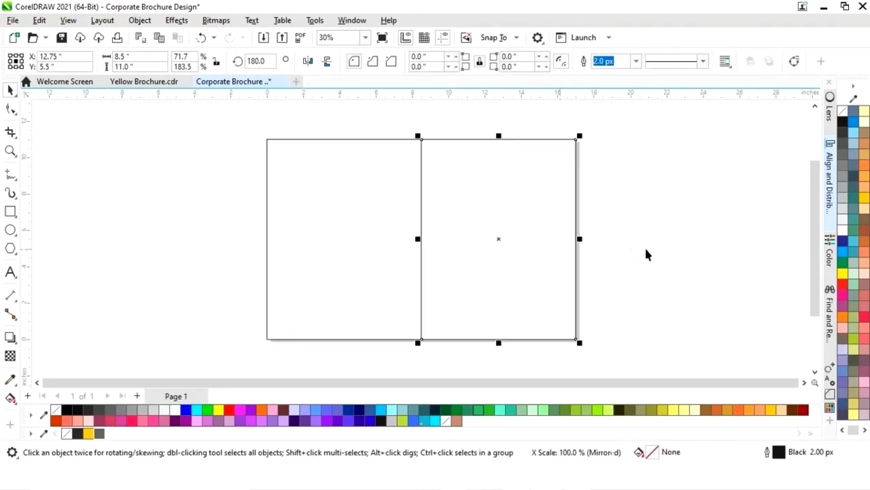
click(646, 250)
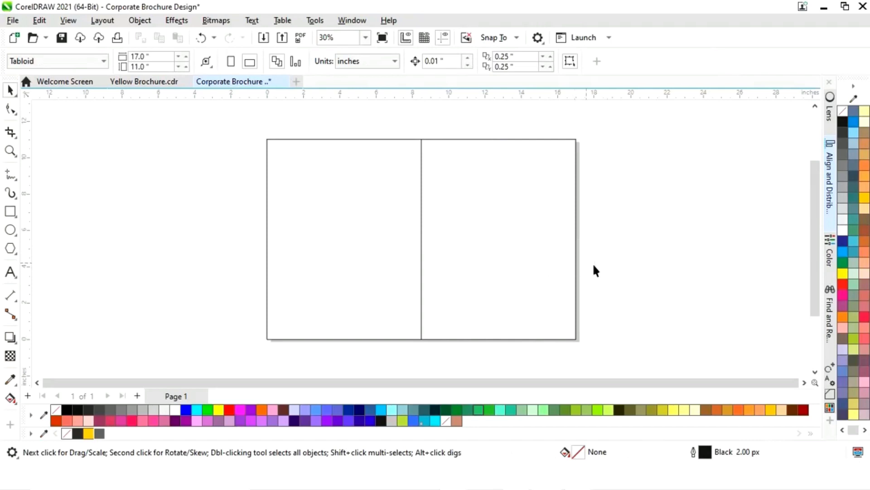
Step: Make a shortened copy of the right-half rectangle, about 6.67 in high from the page's lower edge, and convert it to curves
click(509, 249)
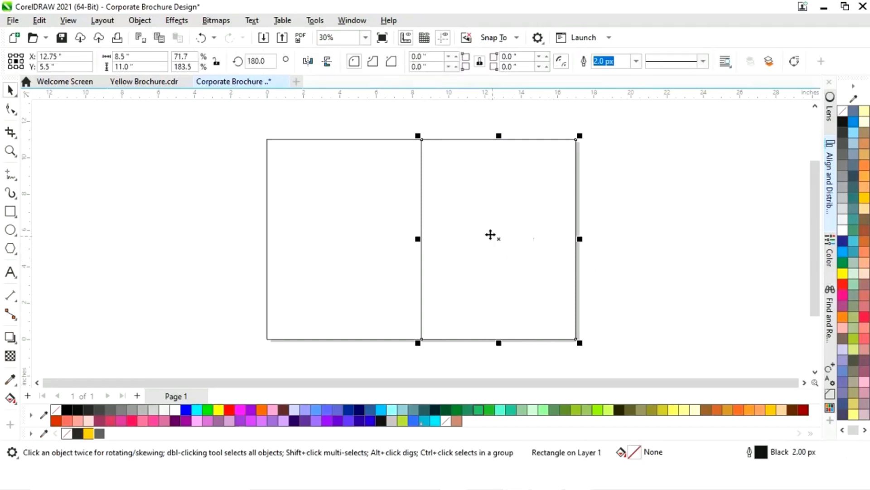
drag(499, 135, 485, 217)
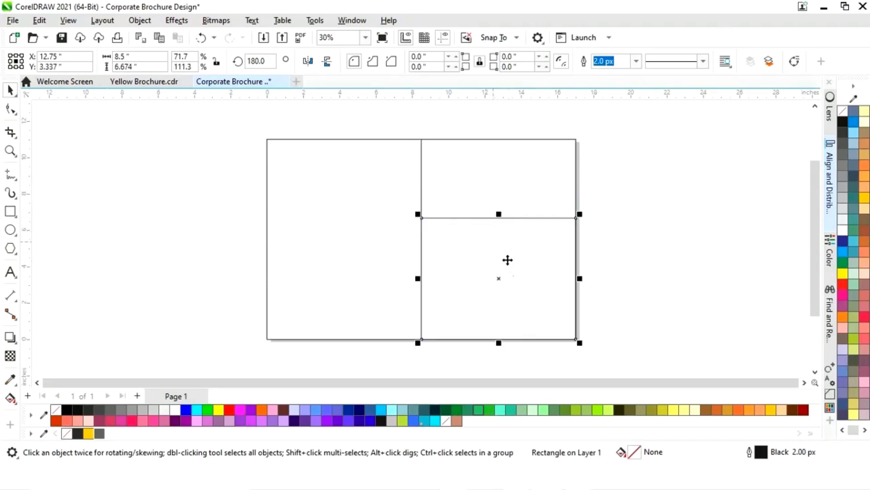
right_click(501, 279)
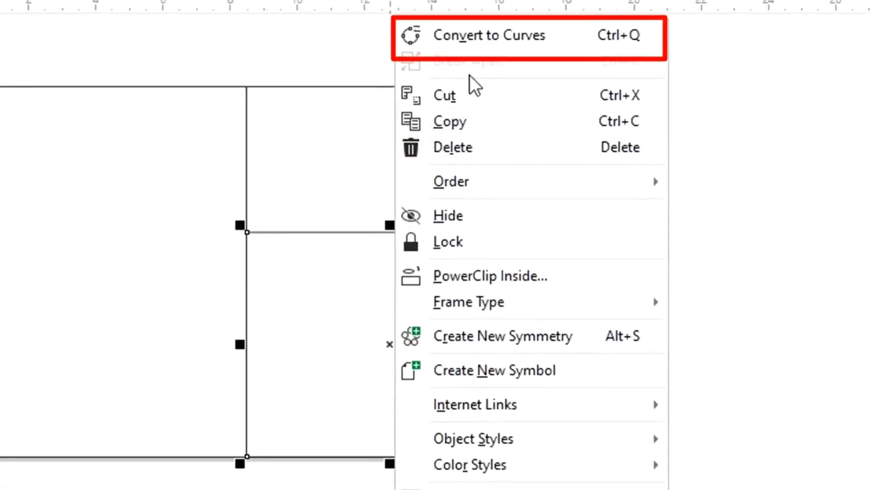
click(470, 35)
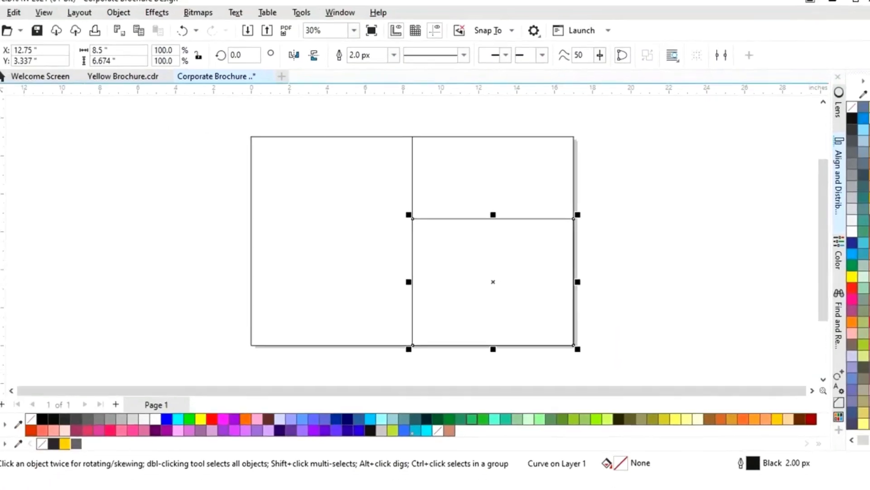
Step: Slant the curve's upper edge by raising its left node and lowering its right node, making the shape about 8.25 in high
click(11, 110)
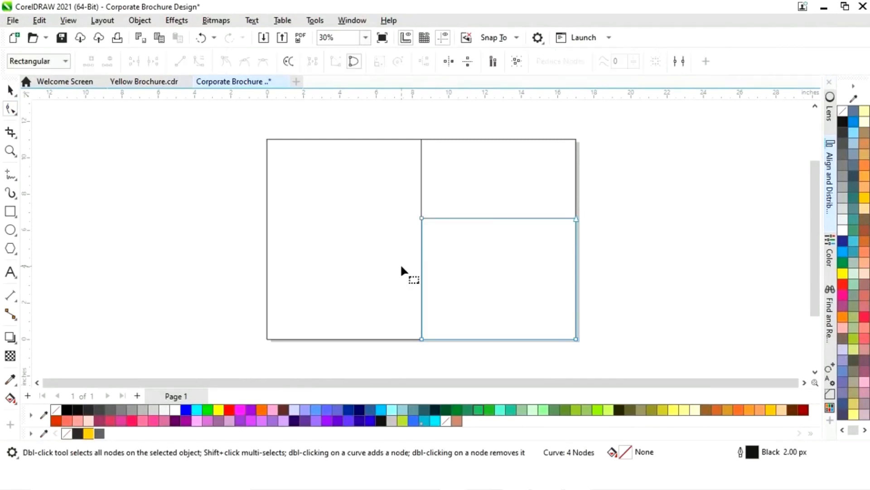
drag(420, 217, 420, 189)
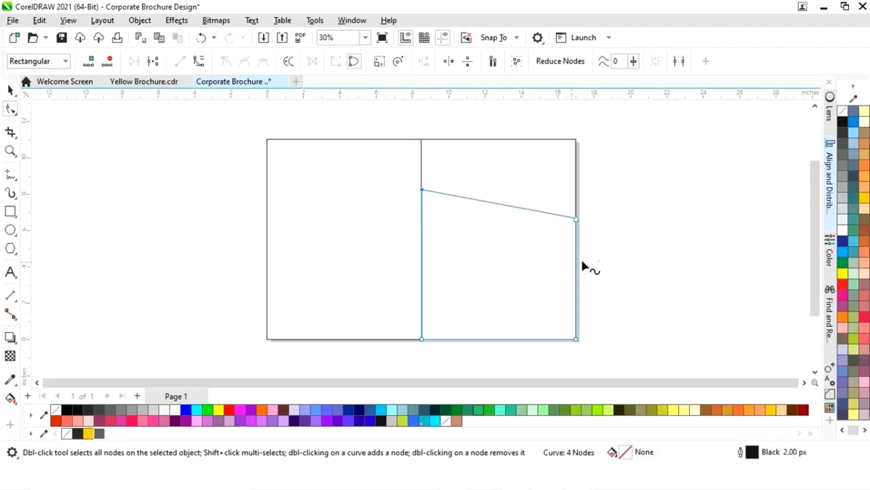
drag(577, 218, 575, 264)
click(7, 95)
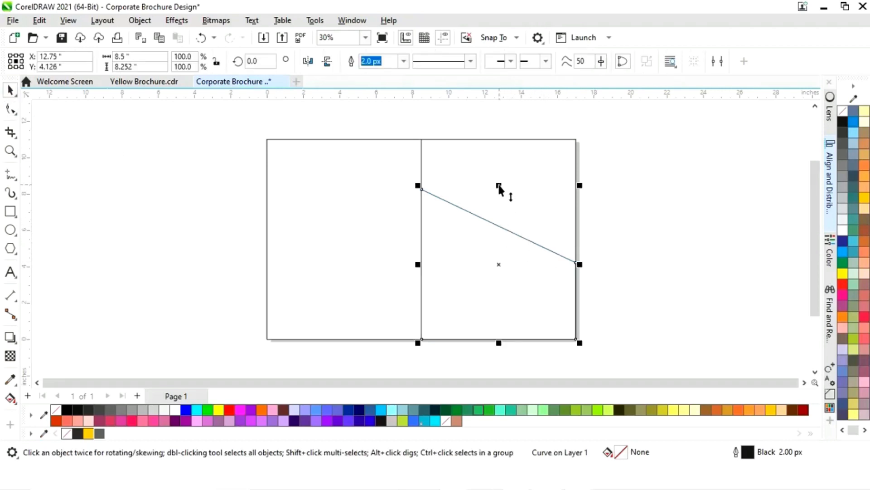
Step: Make a shorter copy of the slanted shape and adjust its upper nodes to about 7.24 in height, with its edge parallel to the original's
drag(499, 184, 498, 212)
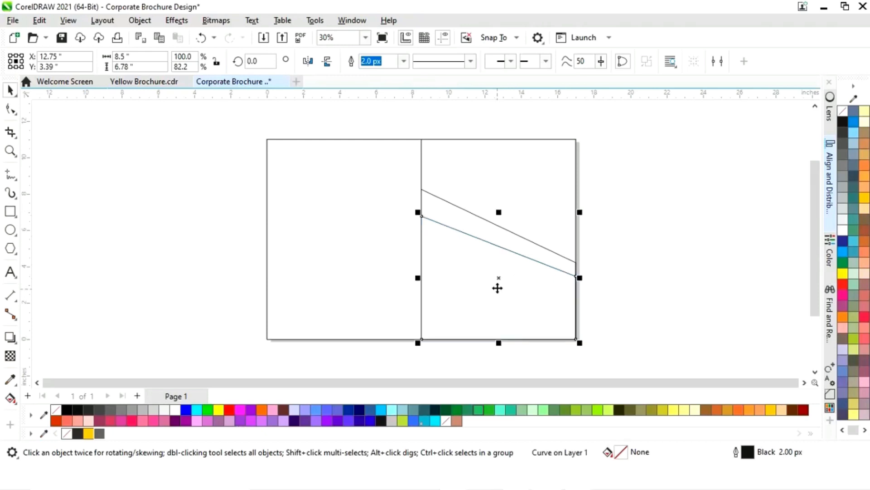
click(10, 110)
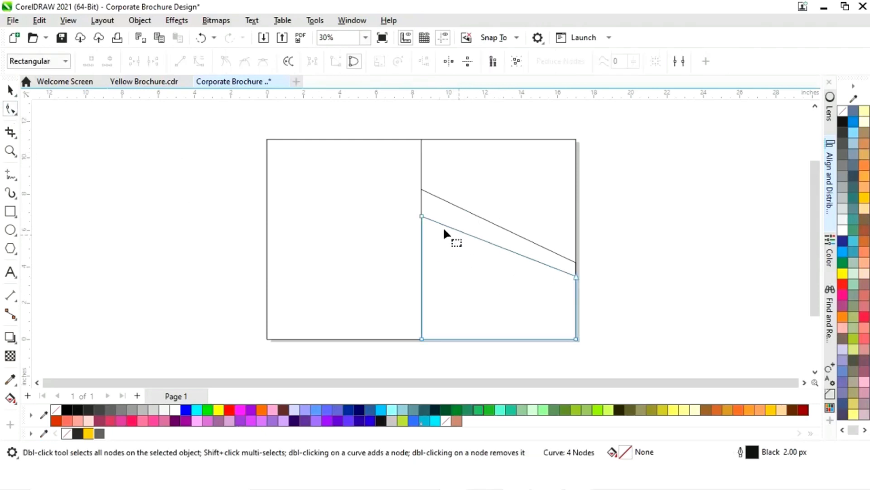
drag(423, 217, 422, 208)
drag(575, 277, 576, 280)
click(10, 91)
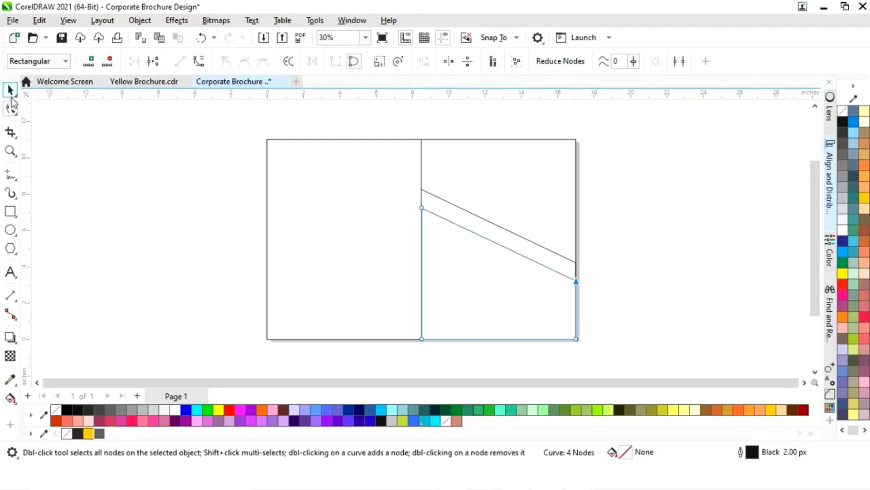
click(227, 233)
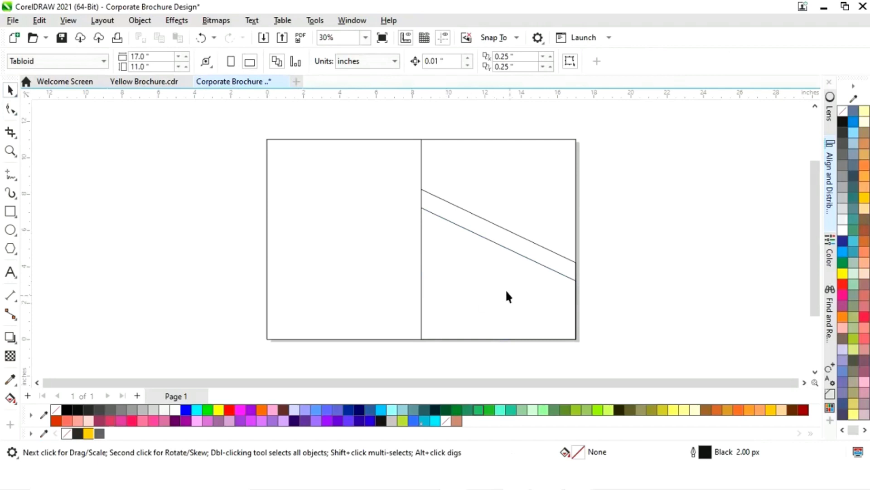
Step: Fill the taller slanted shape with 80% Black and the shorter one with Deep Yellow
click(446, 209)
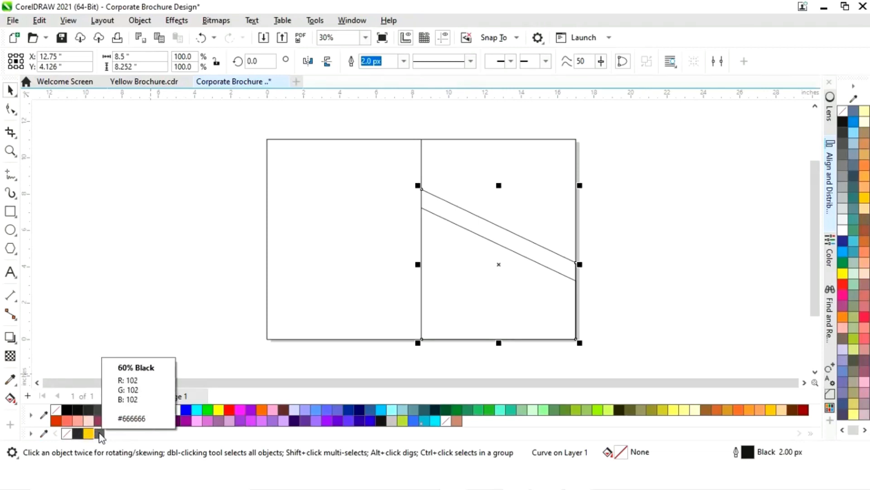
click(77, 434)
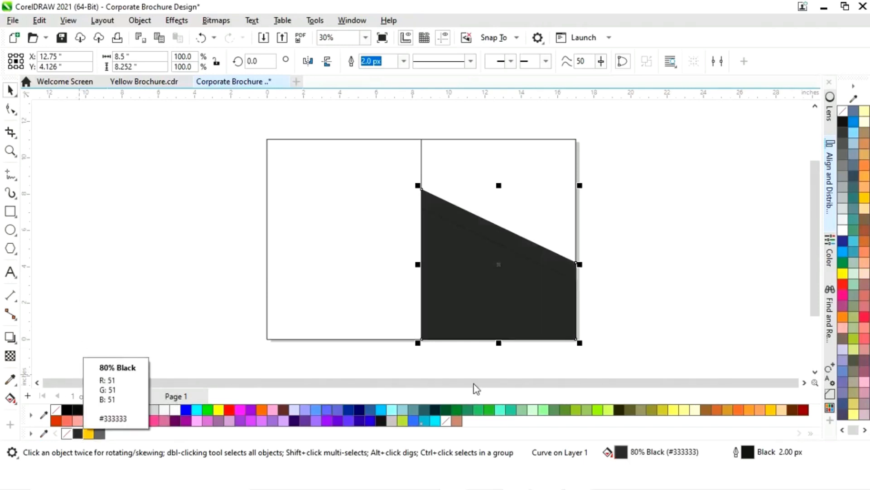
click(565, 321)
click(608, 299)
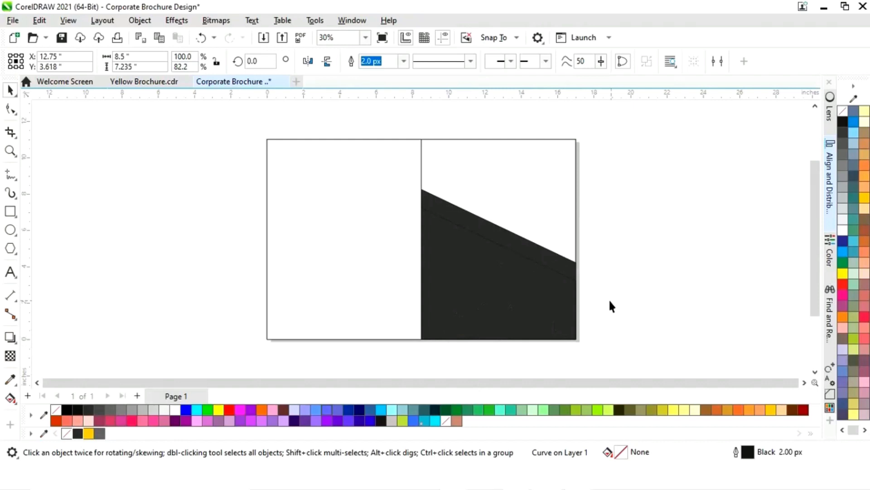
click(489, 317)
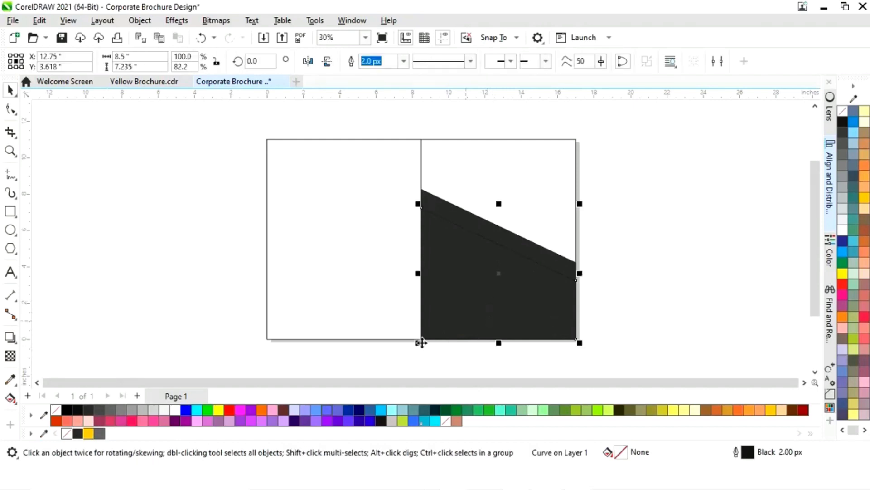
click(88, 433)
click(638, 281)
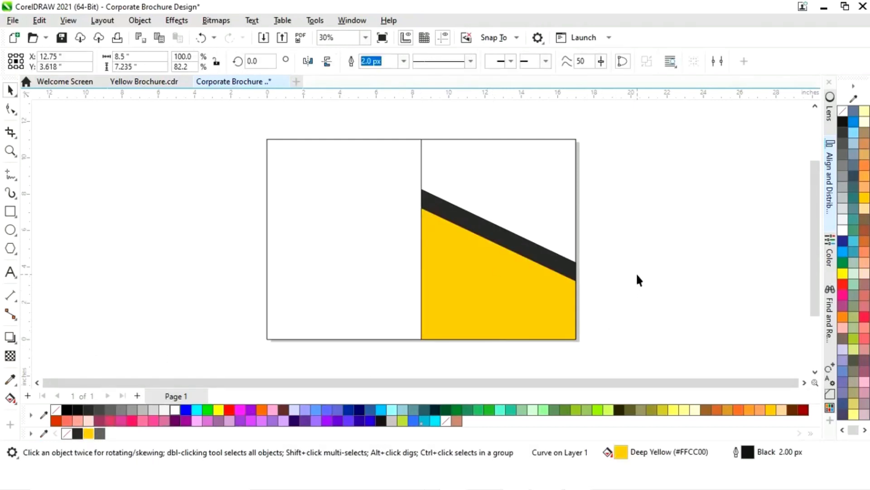
Step: Make a shorter copy of the yellow shape and move its upper nodes to form a peak about 8.78 in high
click(520, 284)
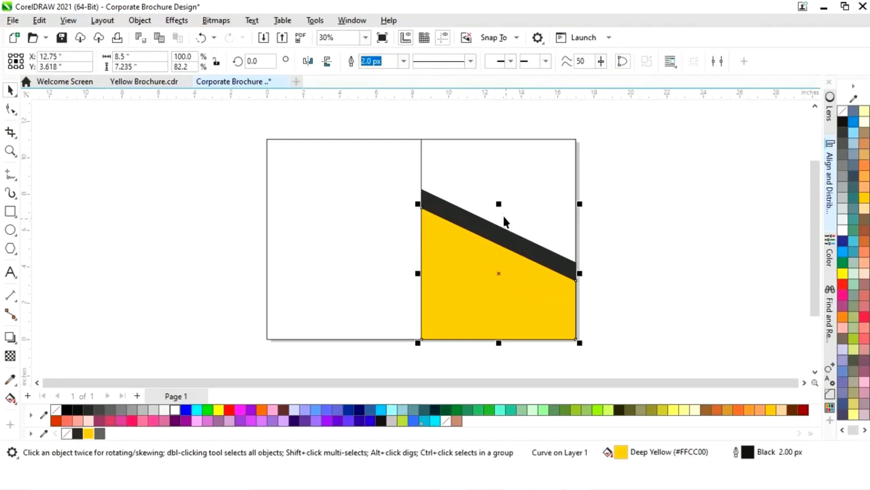
drag(499, 205, 496, 237)
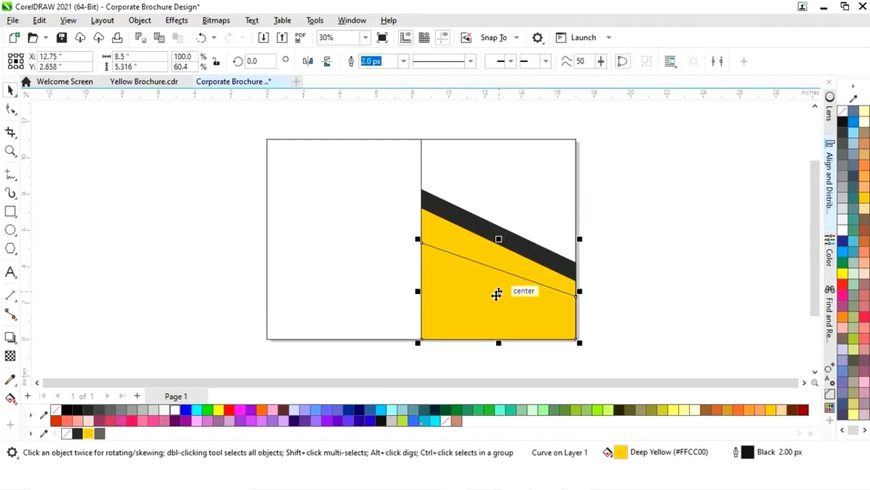
click(10, 109)
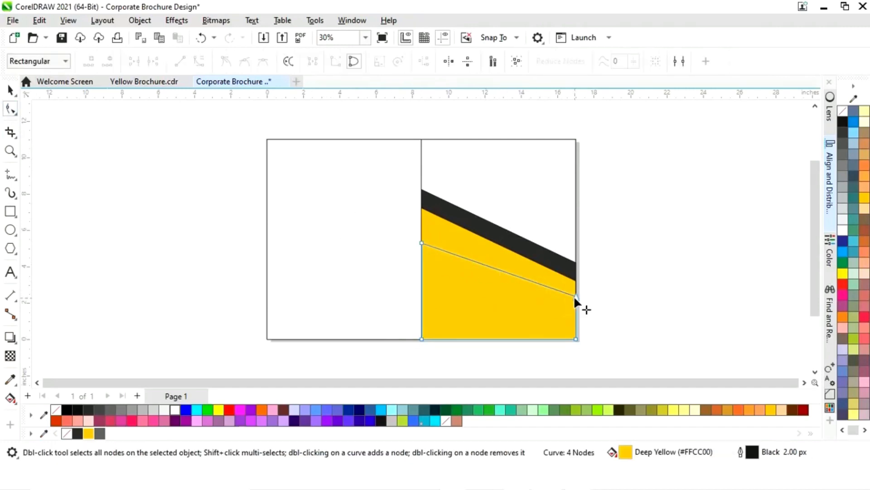
drag(573, 296, 517, 180)
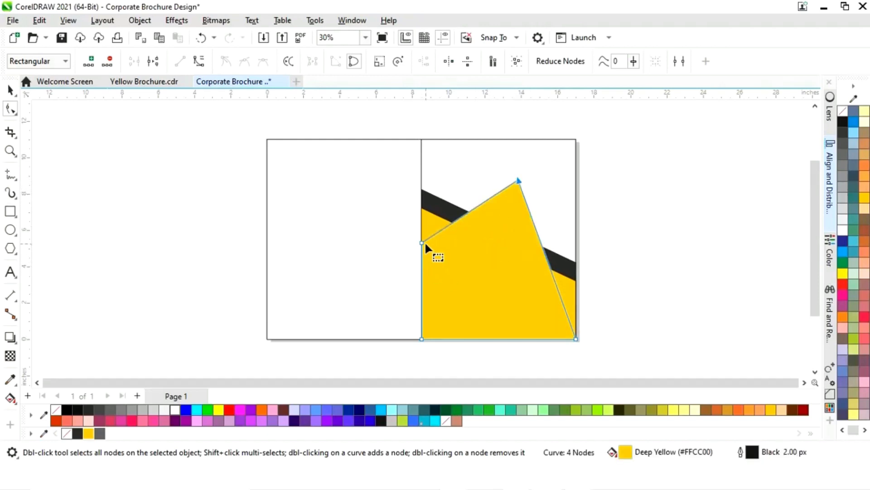
drag(421, 243, 421, 251)
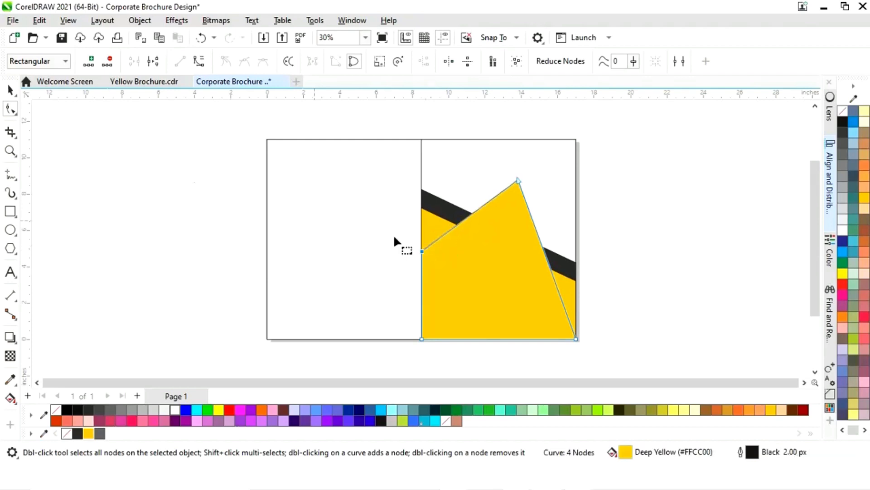
Step: Fill the peaked shape with 60% Black and remove its outline
click(11, 91)
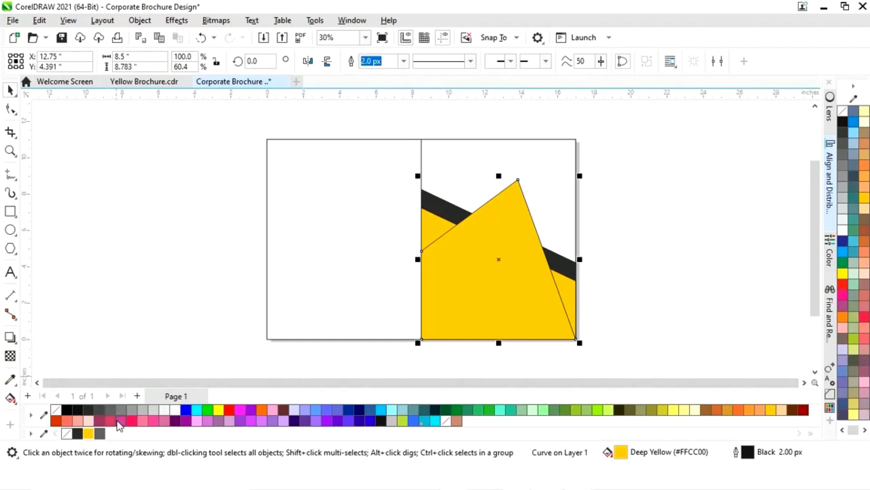
click(100, 435)
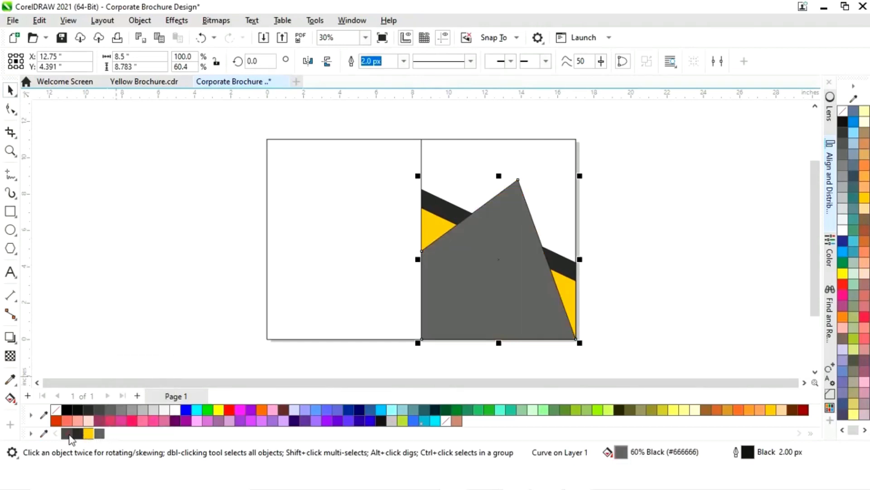
right_click(67, 434)
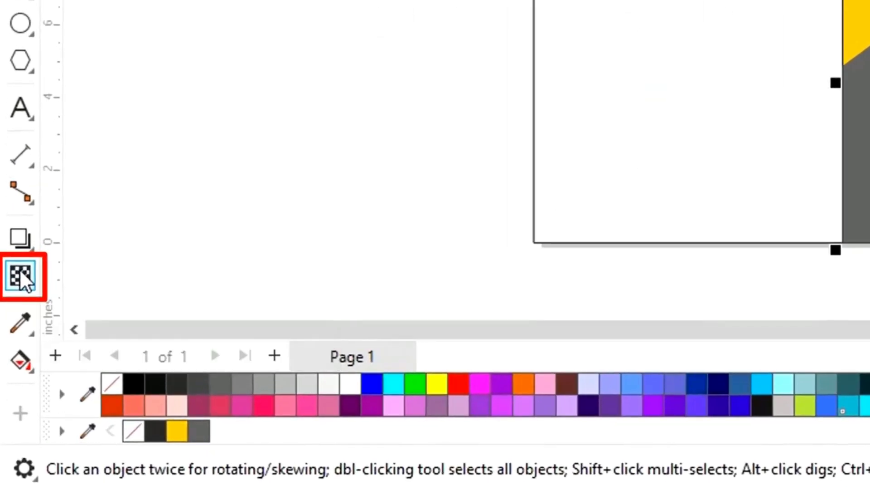
Step: Apply a uniform transparency of 50 to the grey peaked shape
click(20, 272)
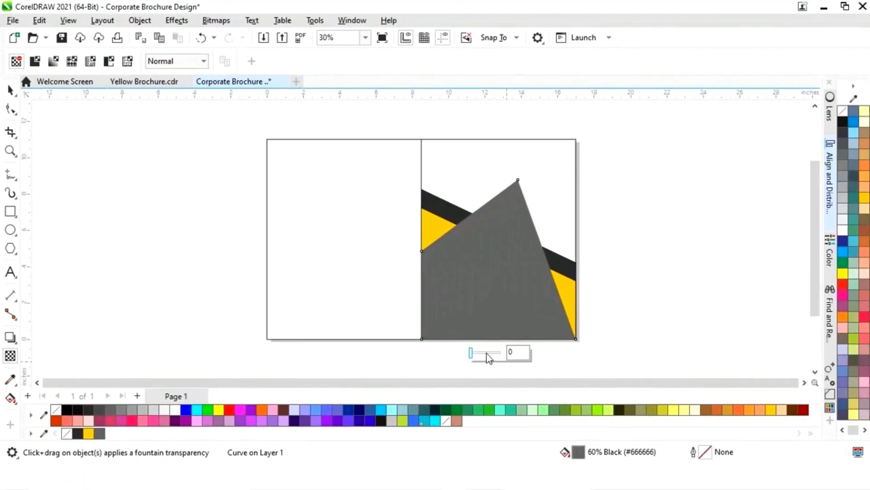
click(486, 353)
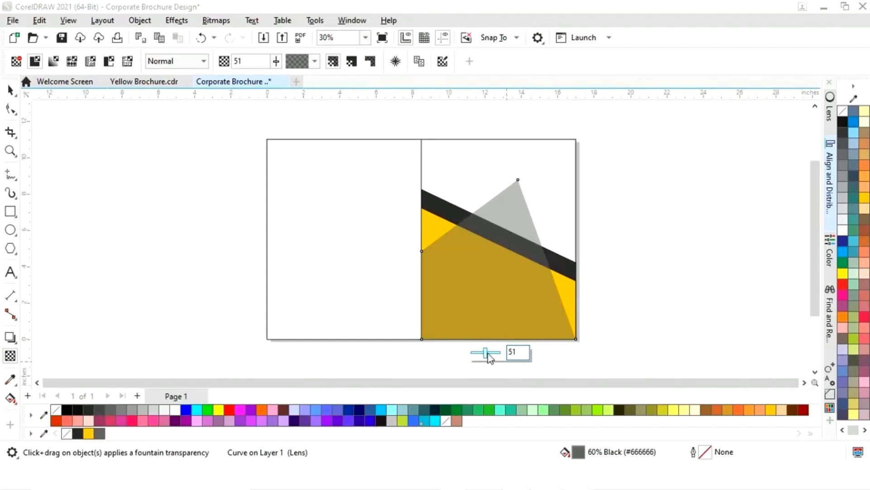
click(484, 354)
text(50)
key(Return)
click(11, 90)
click(151, 195)
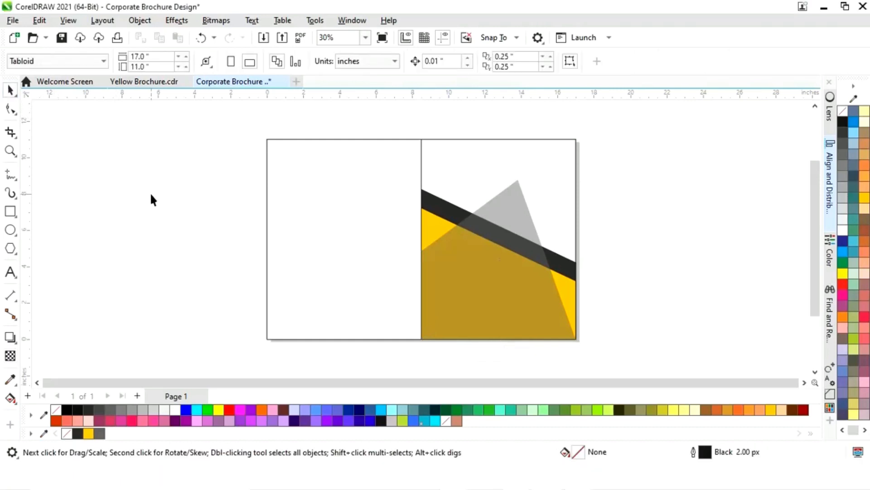
Step: Copy the grey peaked shape beside the page, mirror it horizontally and vertically, and scale it to about 3.36 × 3.48 in
click(494, 307)
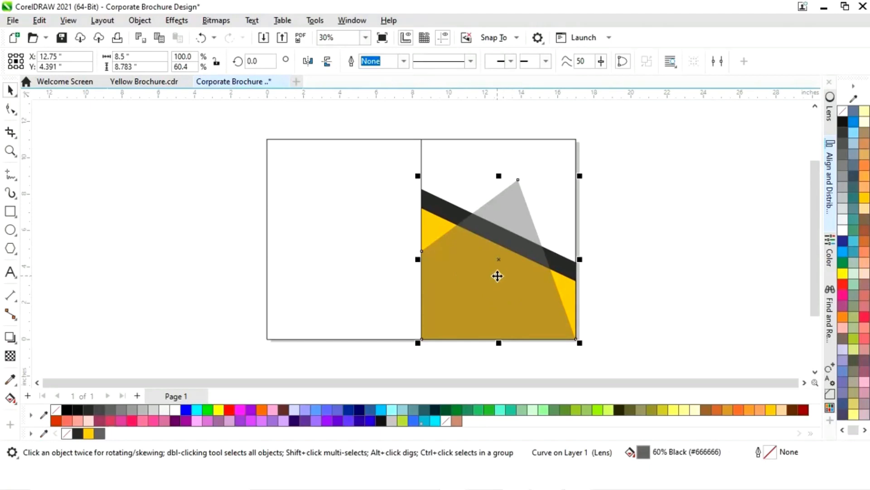
drag(498, 274, 654, 250)
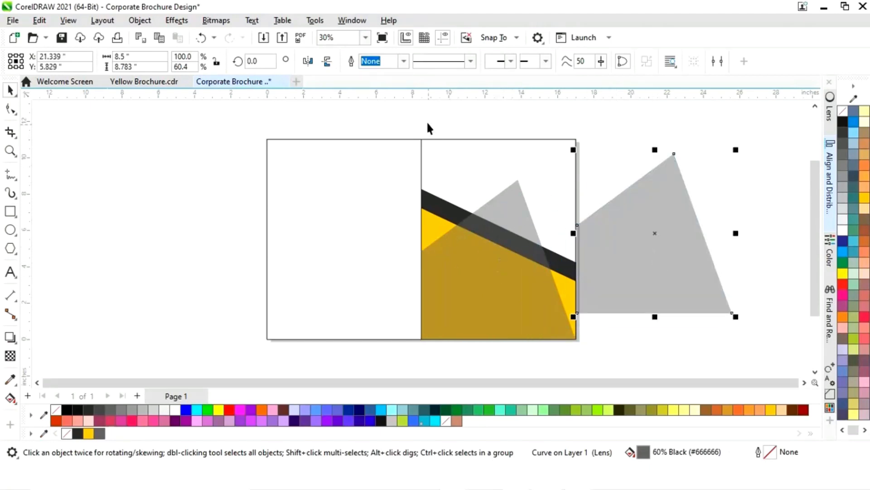
click(309, 62)
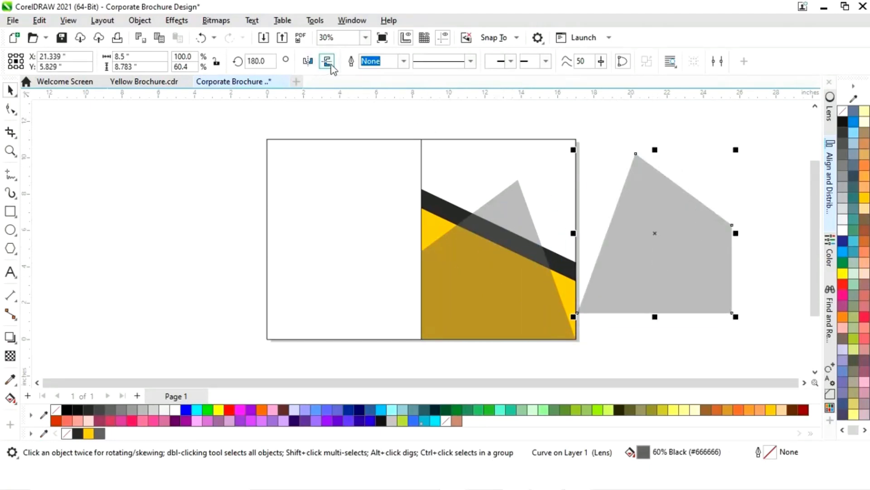
click(327, 62)
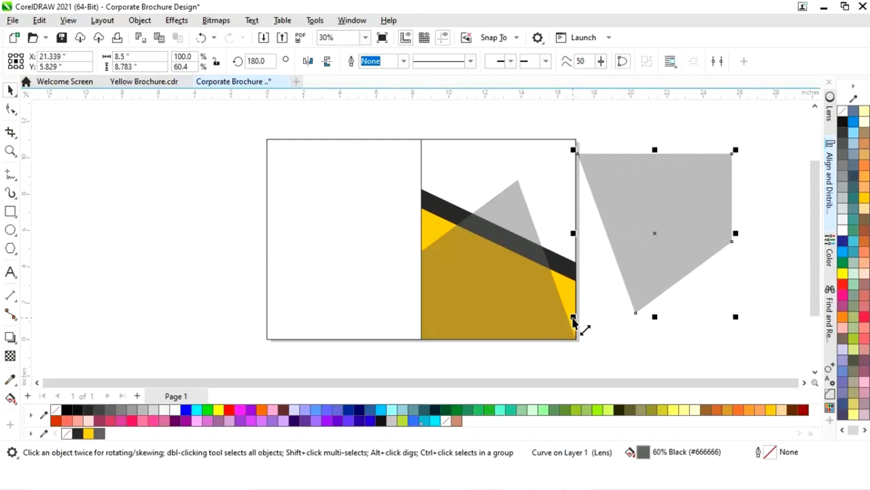
drag(573, 323, 655, 221)
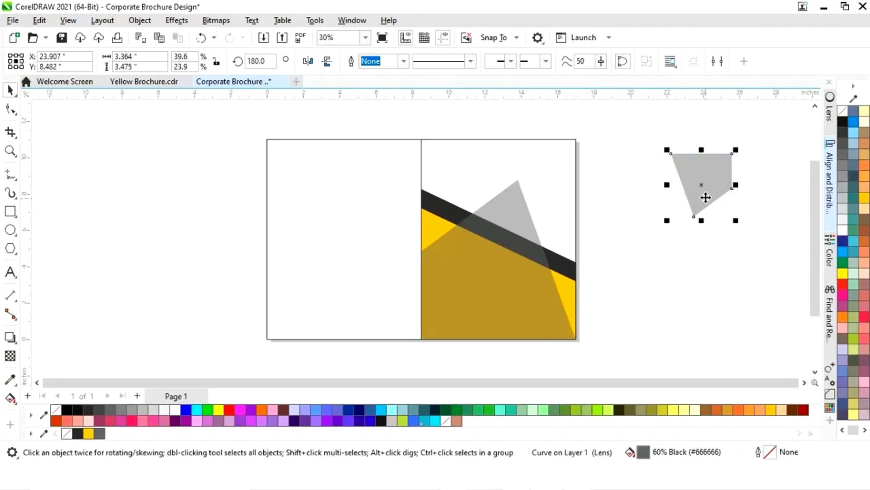
drag(709, 184, 626, 200)
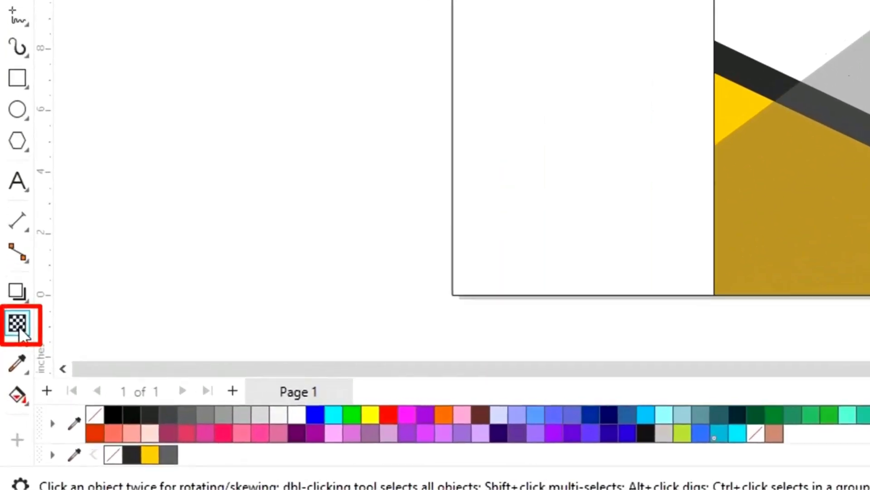
Step: Remove the transparency from the small mirrored shape and fill it with Deep Yellow
click(19, 331)
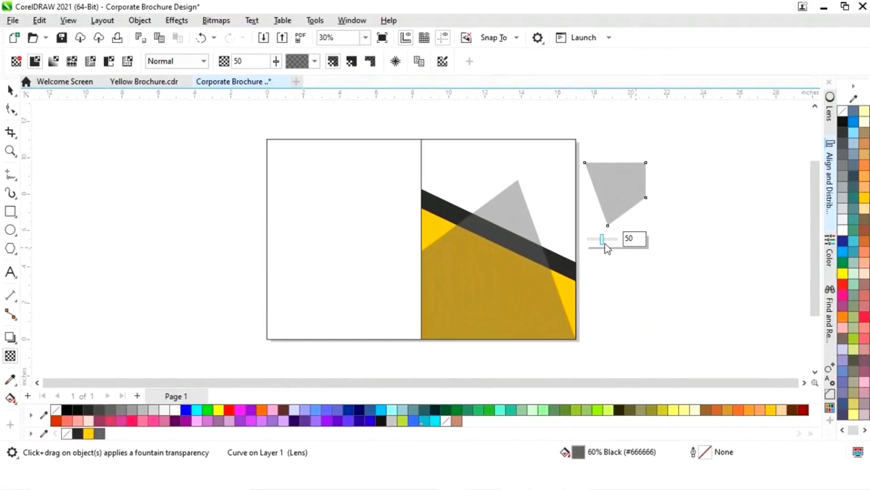
drag(605, 244, 550, 240)
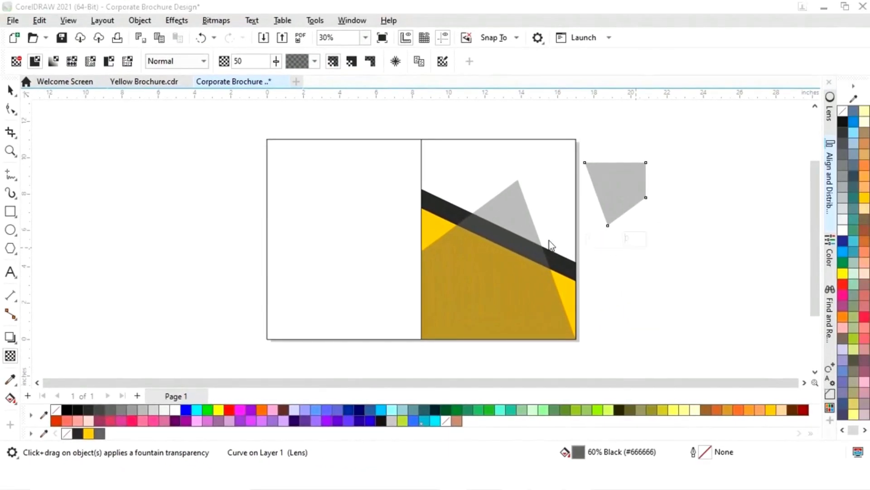
click(10, 90)
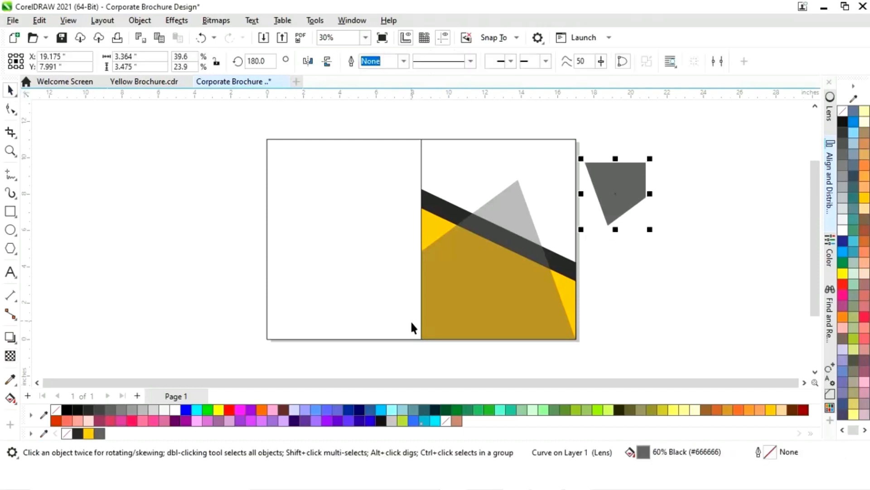
click(89, 433)
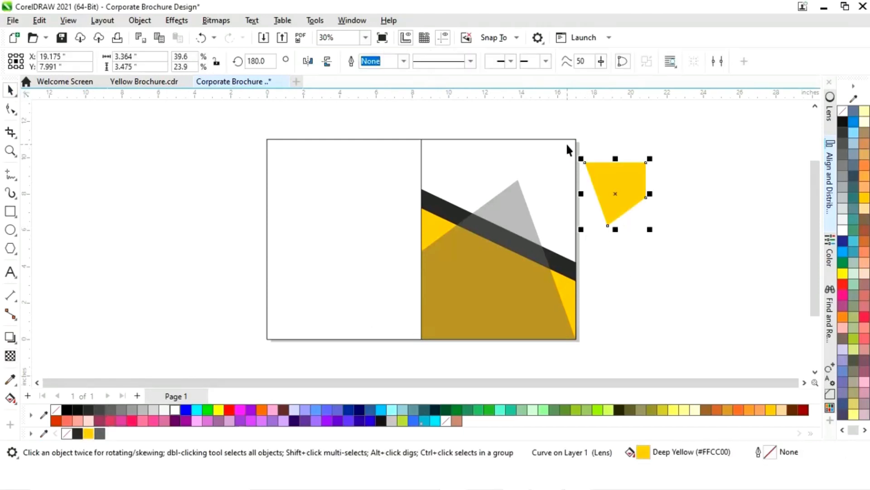
Step: Align the small yellow shape with the top and right edges of the right panel's rectangle
shift+click(567, 145)
key(t)
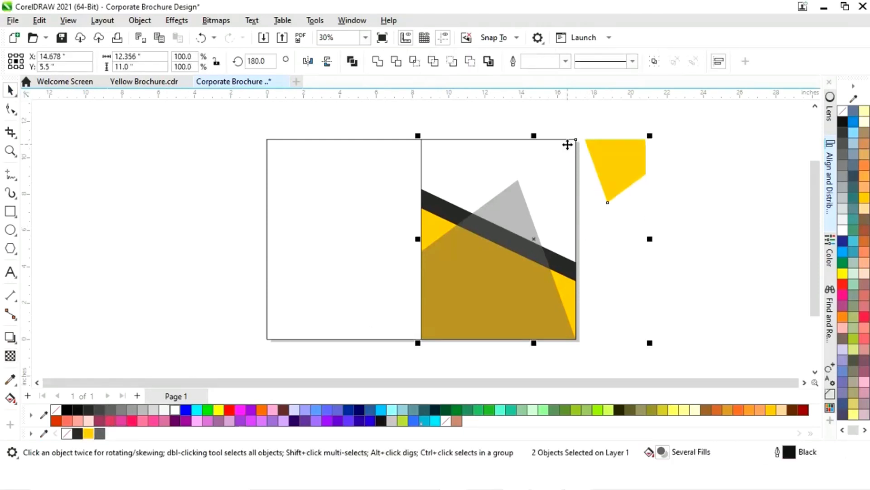
key(r)
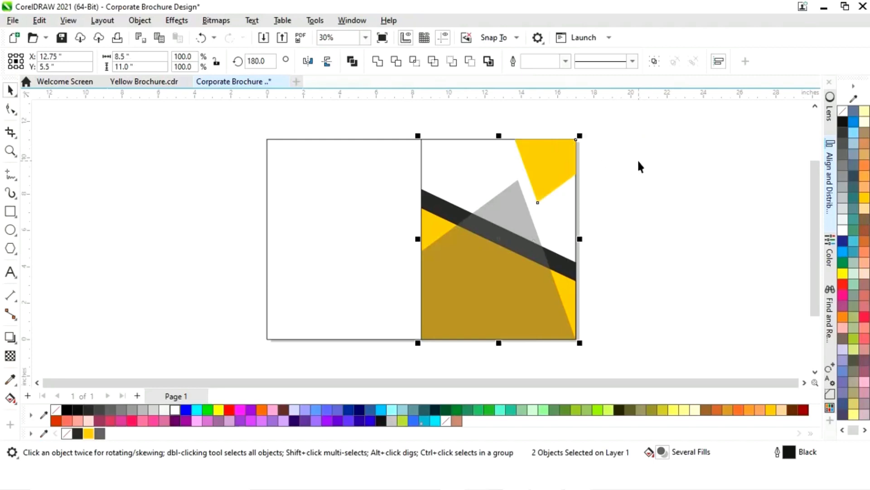
click(638, 159)
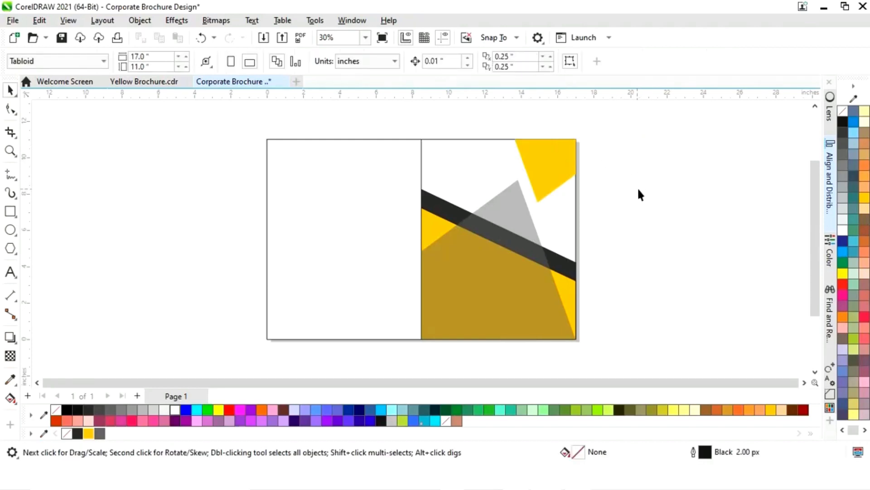
Step: Shorten the right panel's rectangle from its bottom edge to about 6.87 in high and fill it with White
click(462, 156)
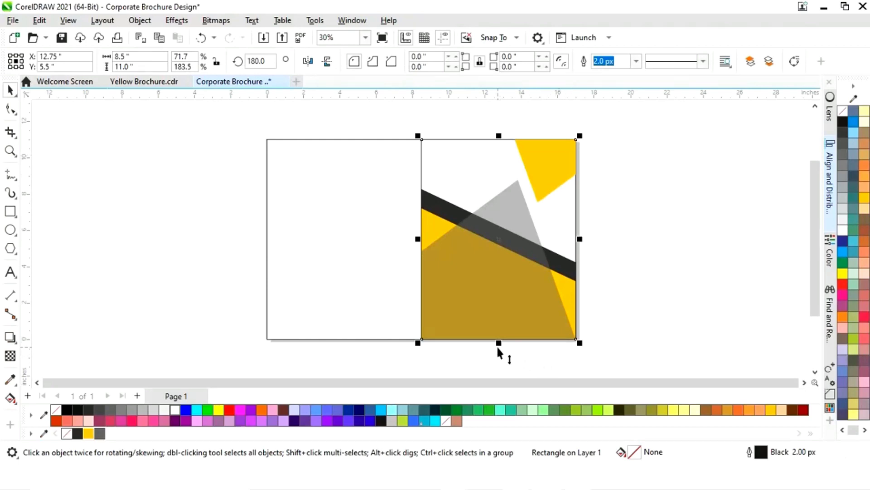
drag(497, 345, 497, 270)
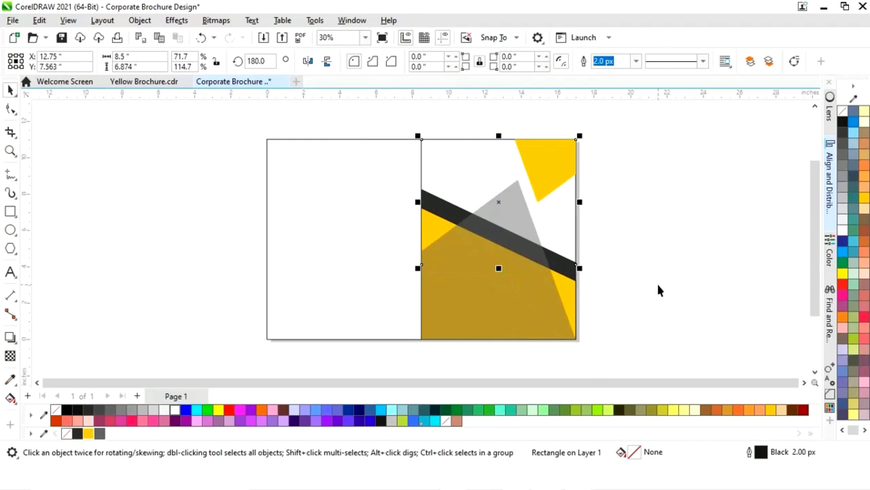
click(659, 283)
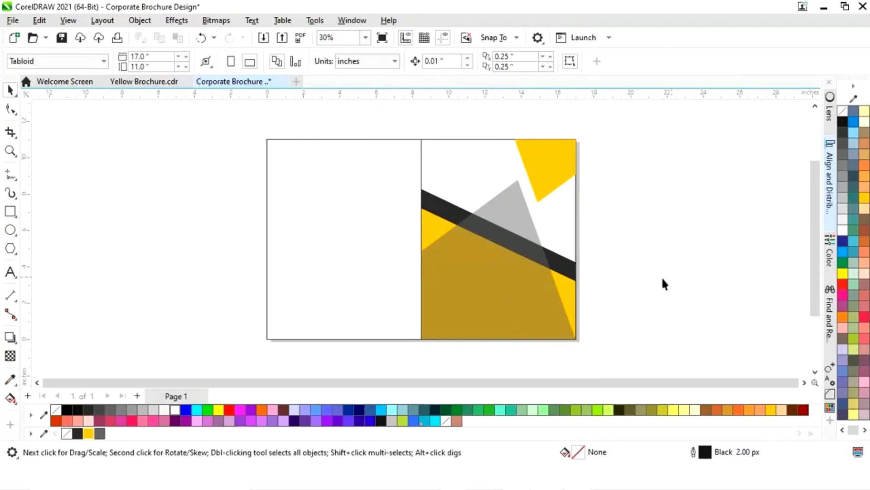
click(323, 229)
click(759, 213)
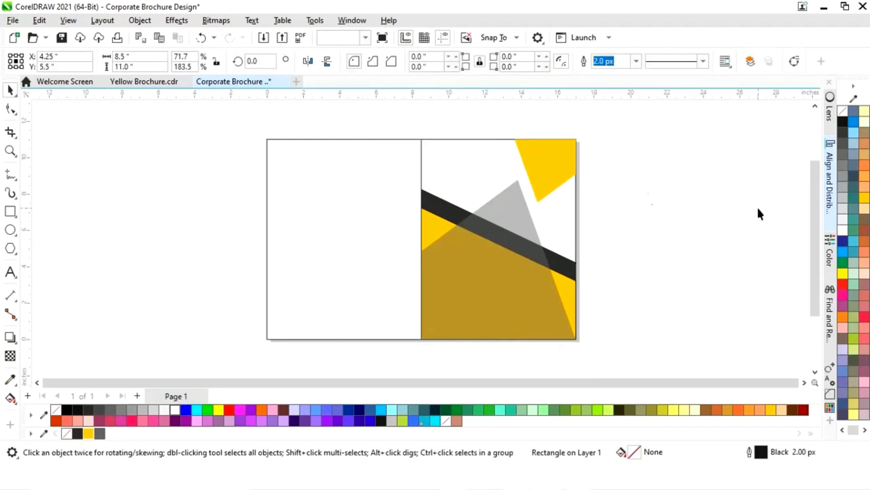
click(467, 154)
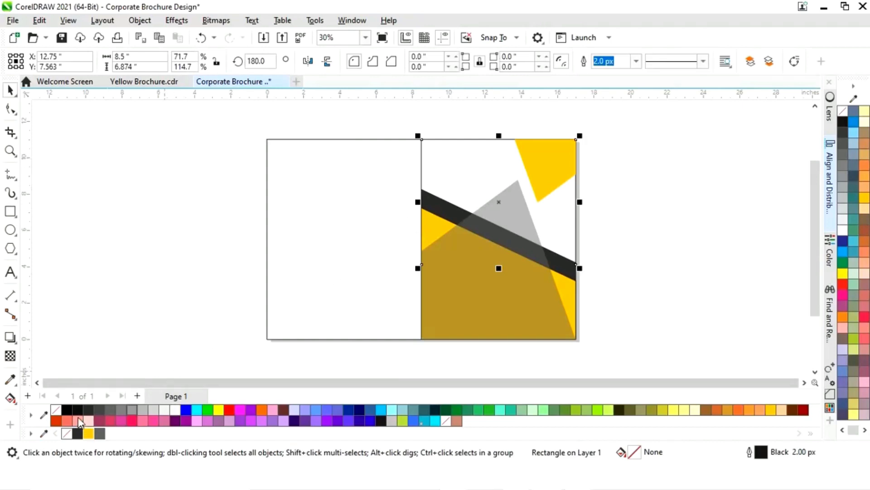
click(172, 409)
click(715, 219)
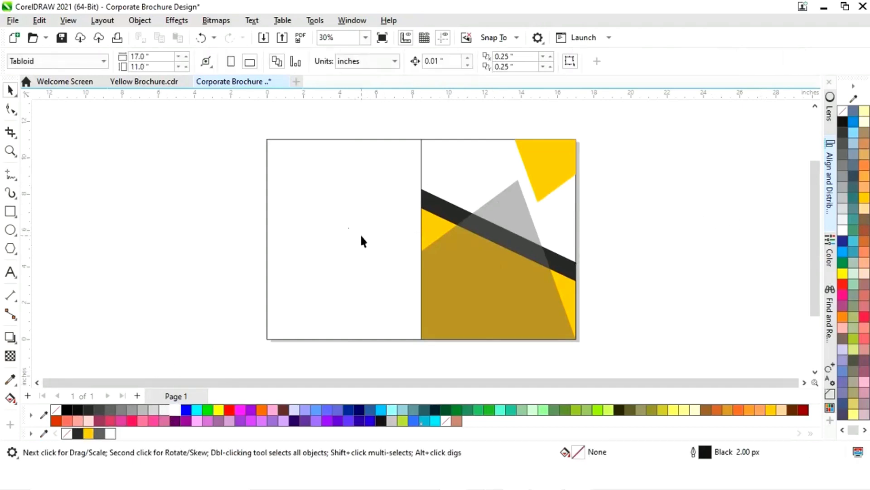
Step: Make a copy of the left panel's rectangle about 5.62 × 7.27 in at its lower-right corner and convert it to curves
click(317, 217)
drag(264, 137, 301, 203)
right_click(377, 274)
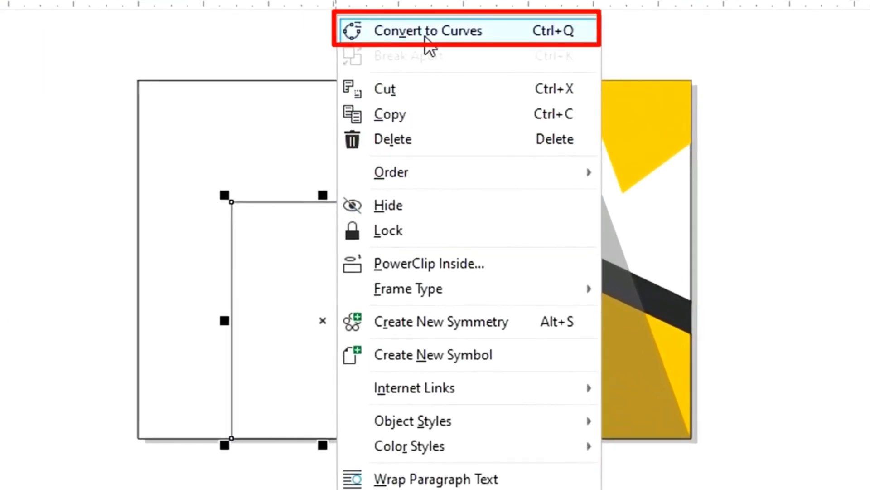
click(426, 31)
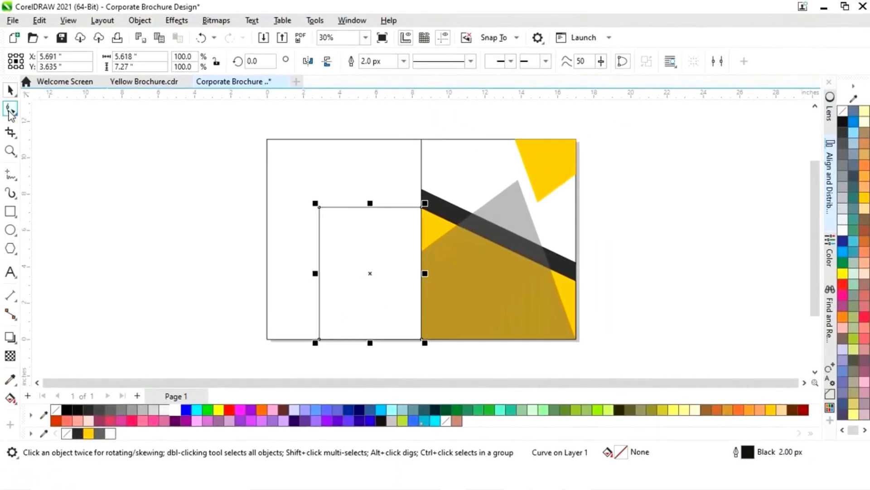
Step: Remove the copy's upper-right node, add a node on its slanted side and form a panel-wide peak about 4.69 in high
click(10, 109)
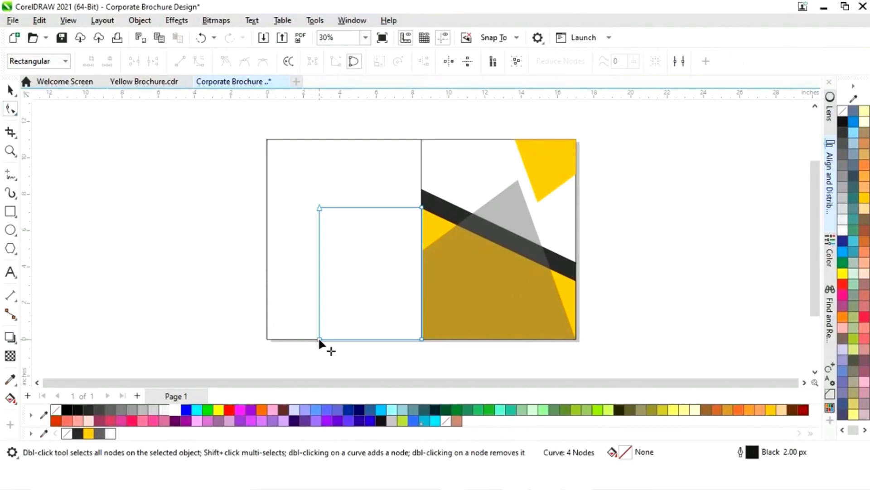
drag(319, 339, 270, 335)
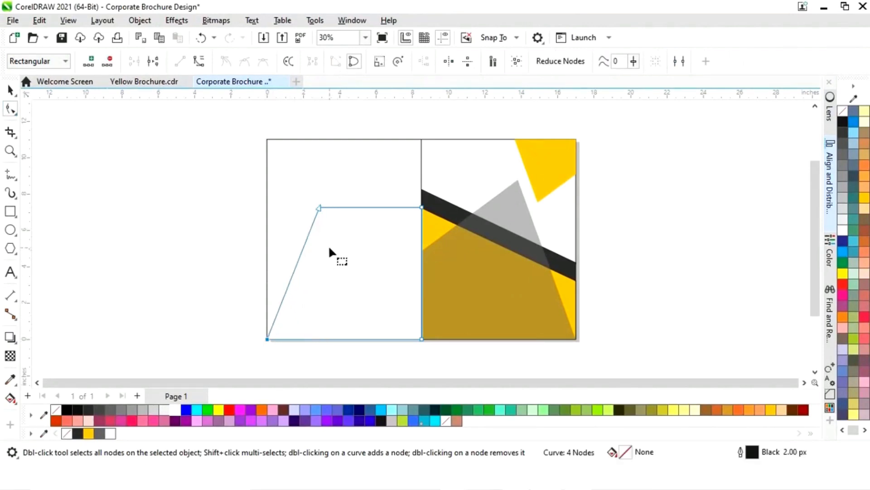
key(Delete)
drag(320, 208, 301, 269)
double_click(284, 300)
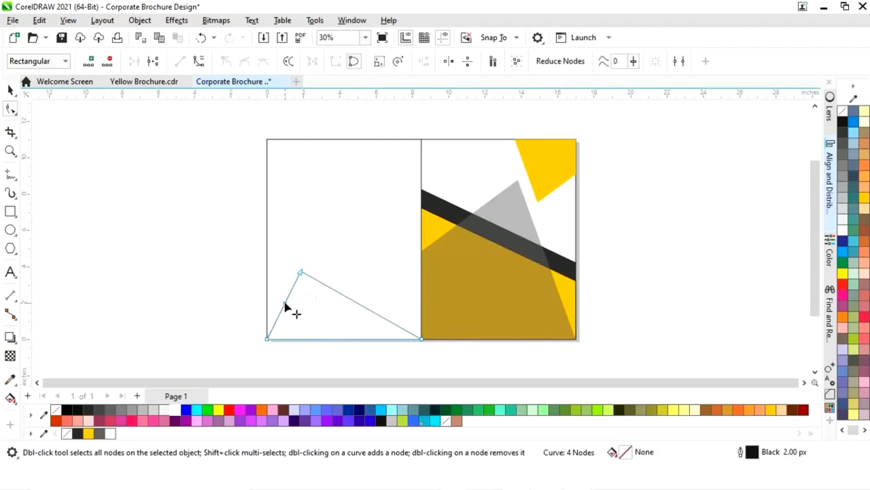
mouse_move(284, 300)
mouse_down()
mouse_move(267, 279)
mouse_move(268, 298)
mouse_up()
drag(301, 270, 318, 252)
key(space)
click(121, 229)
key(ctrl+z)
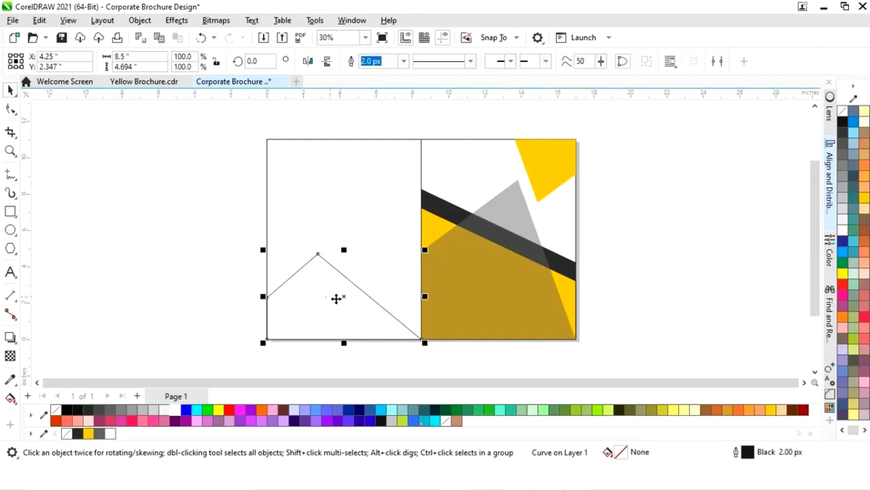
Step: Fill the left panel's peaked shape with Deep Yellow, adjust its height and move its peak node to about 4.52 in high
click(88, 434)
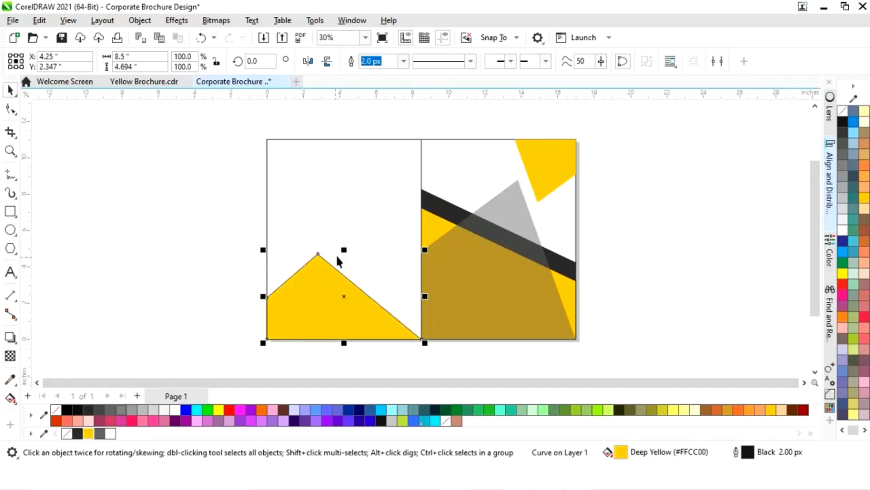
drag(344, 250, 344, 240)
drag(343, 242, 344, 242)
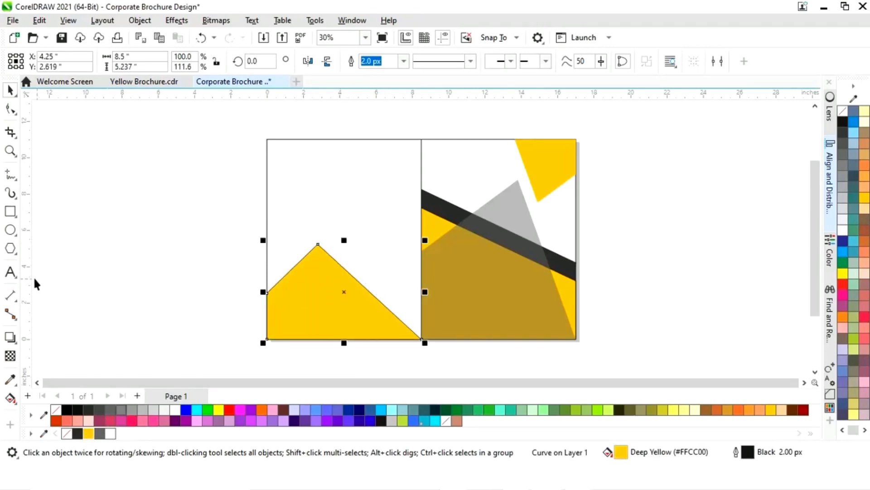
click(10, 109)
drag(318, 244, 345, 265)
Step: Stack two shorter copies of the peaked shape, one about 3.88 in high in 80% Black and one about 3.35 in in Deep Yellow
click(10, 90)
click(78, 434)
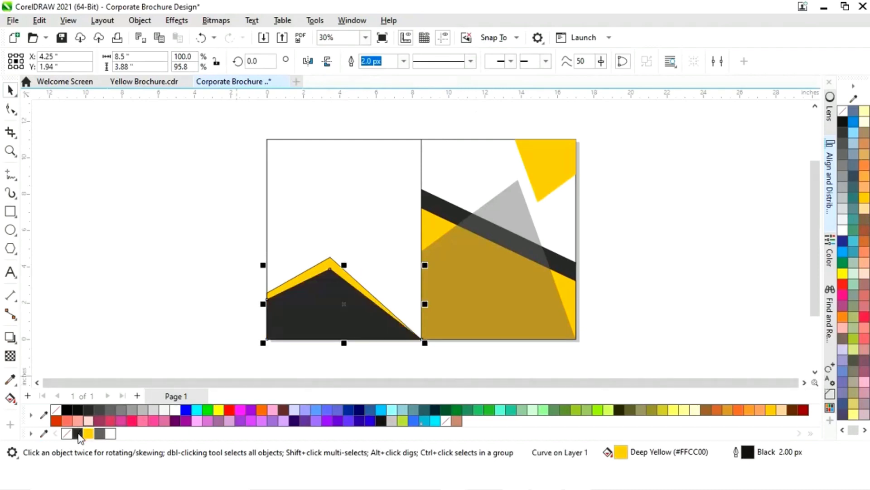
drag(344, 267, 343, 280)
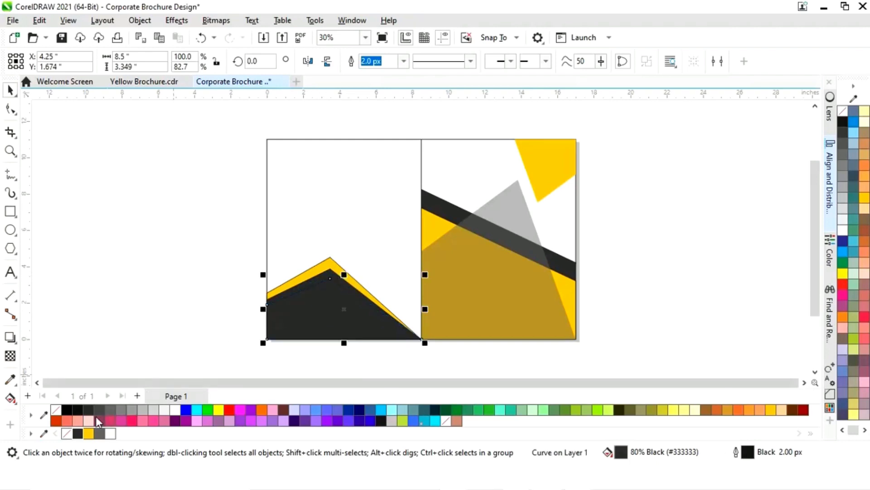
click(89, 434)
click(217, 237)
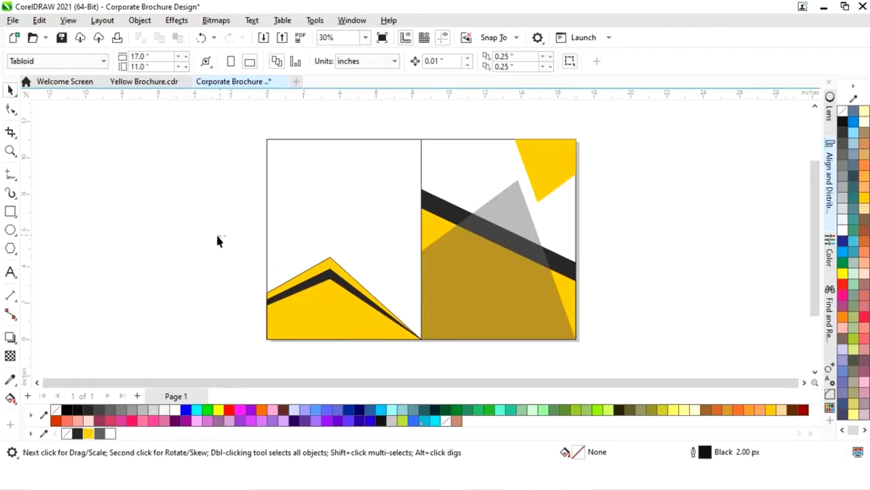
Step: Remove the outline from the three stacked peaked shapes in the left panel
drag(381, 322, 426, 343)
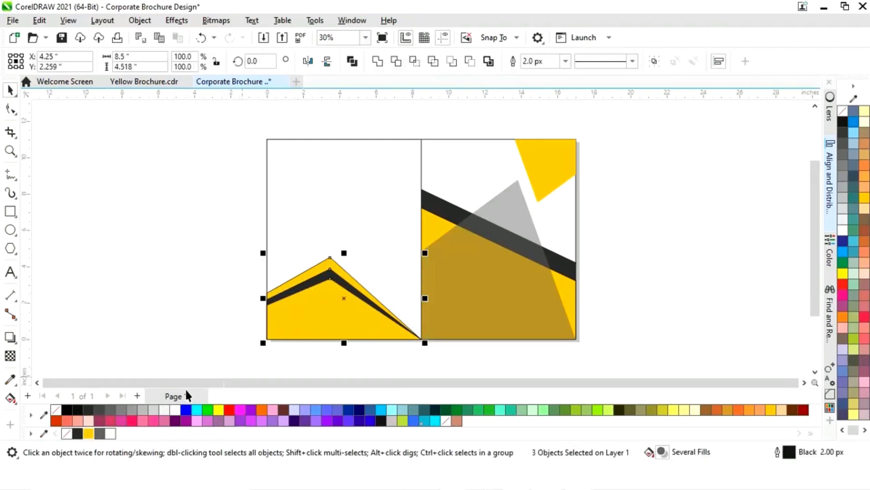
right_click(68, 434)
click(150, 298)
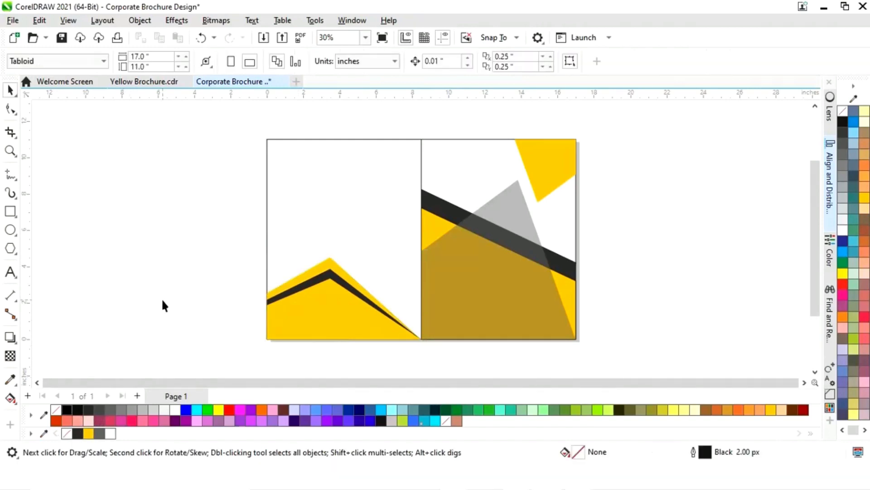
Step: Make a 4.25 × 5.5 in copy of the left panel's rectangle in its lower-right corner and convert it to curves
click(350, 197)
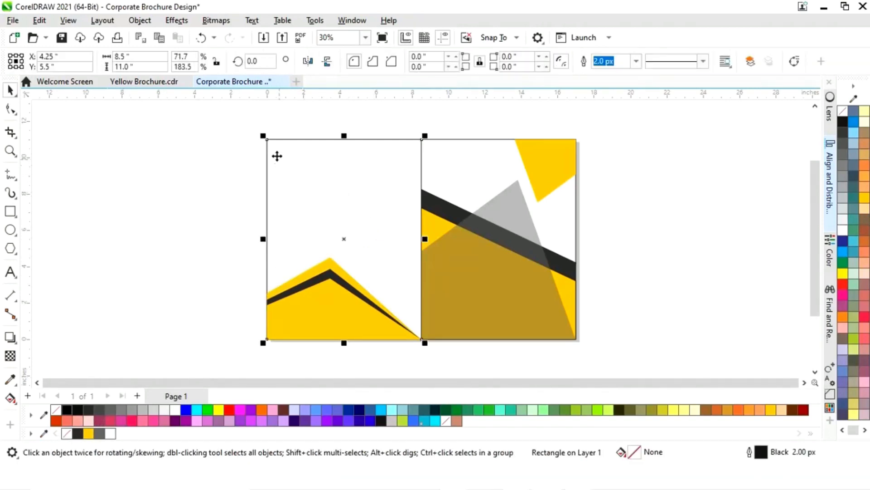
drag(266, 140, 336, 237)
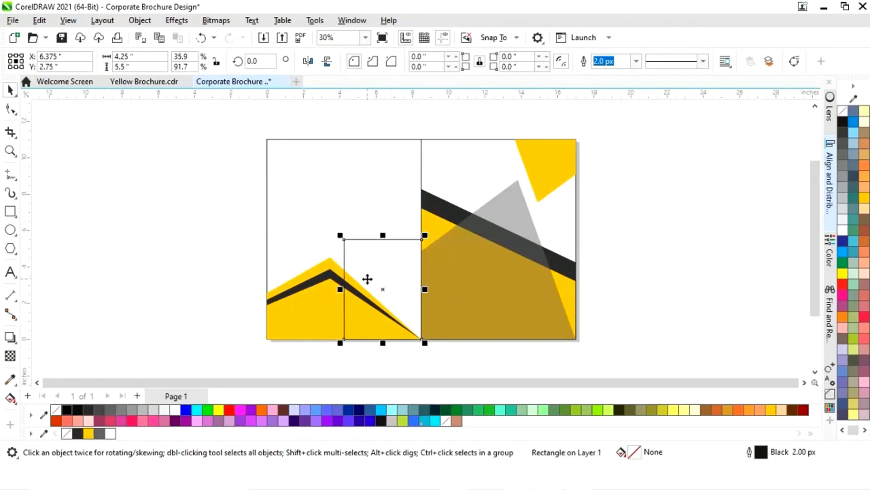
right_click(380, 288)
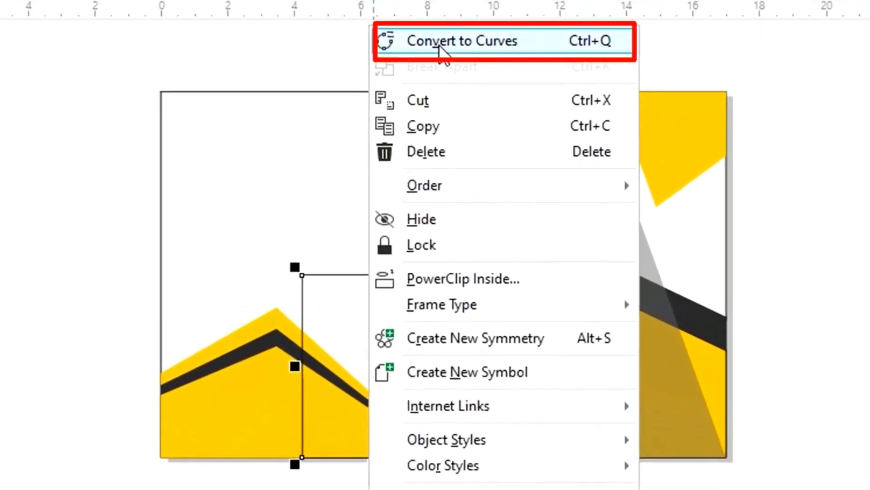
click(439, 40)
Step: Reshape the copy's nodes into a panel-wide right triangle about 4.86 in high, rising from the panel's lower-left corner to its right edge
key(F10)
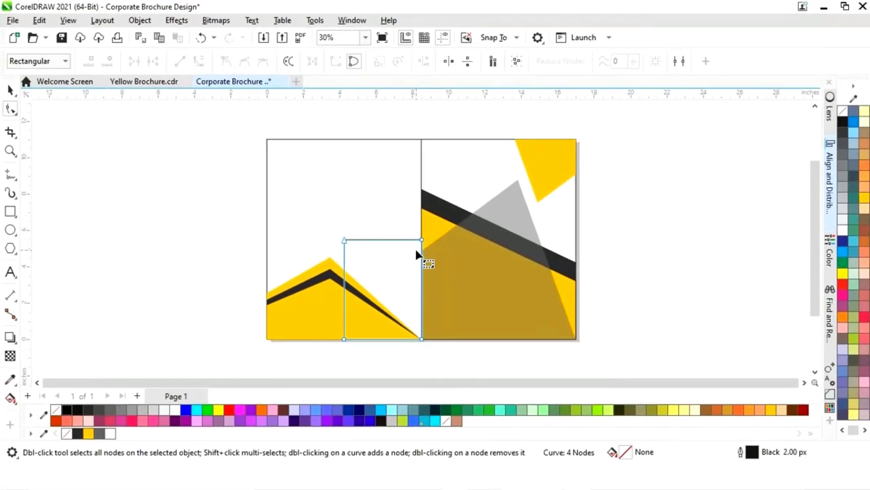
drag(422, 240, 422, 208)
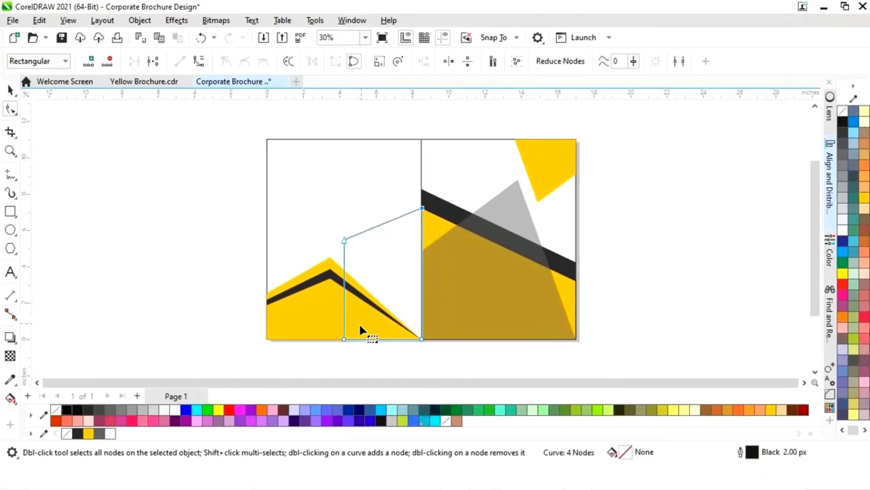
drag(345, 339, 270, 339)
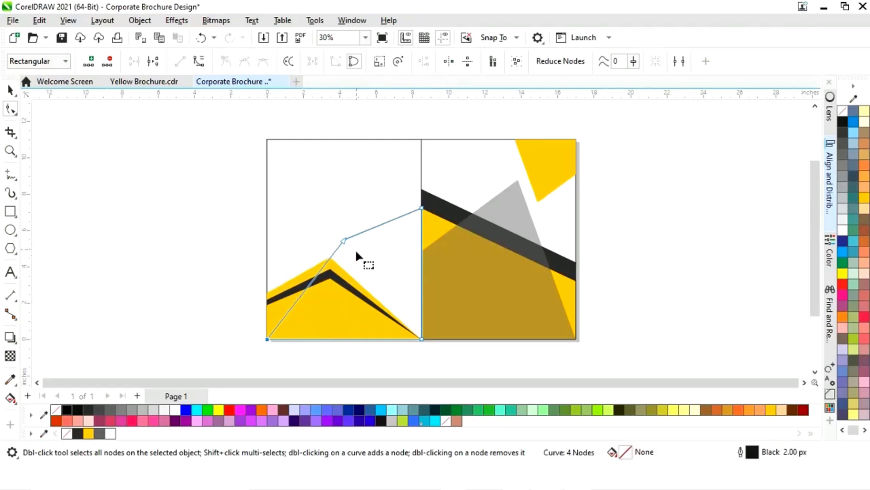
double_click(342, 239)
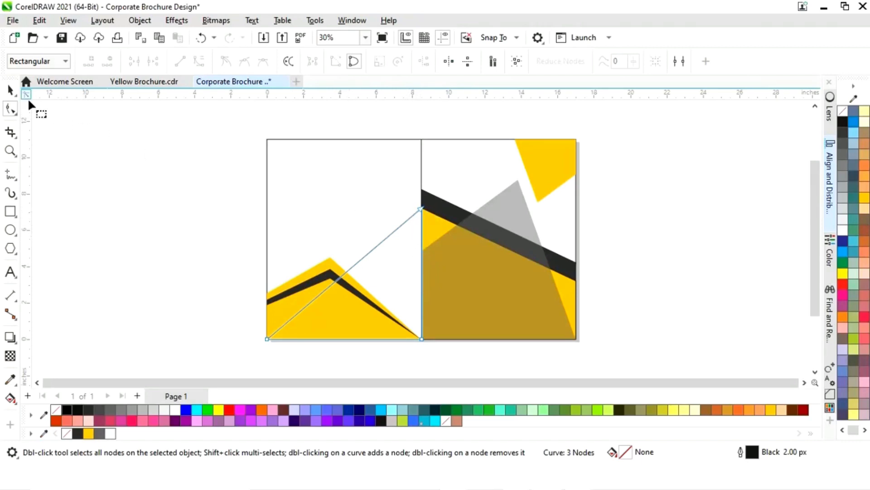
click(10, 91)
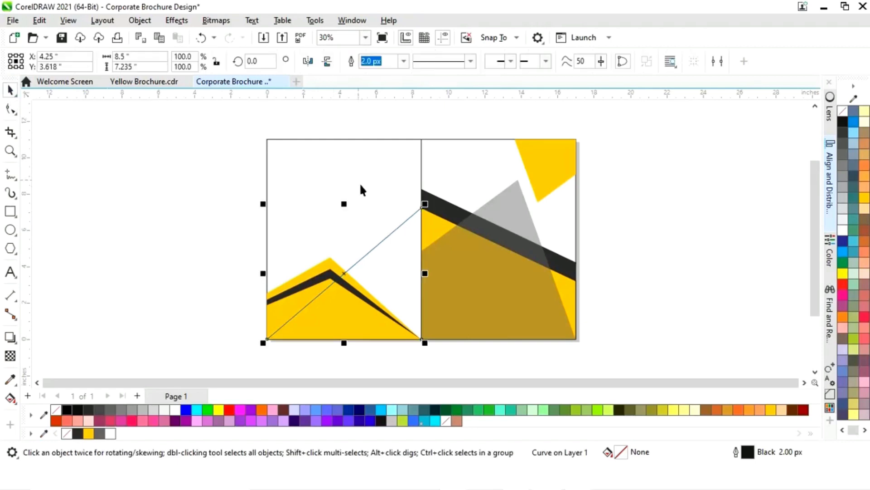
click(10, 110)
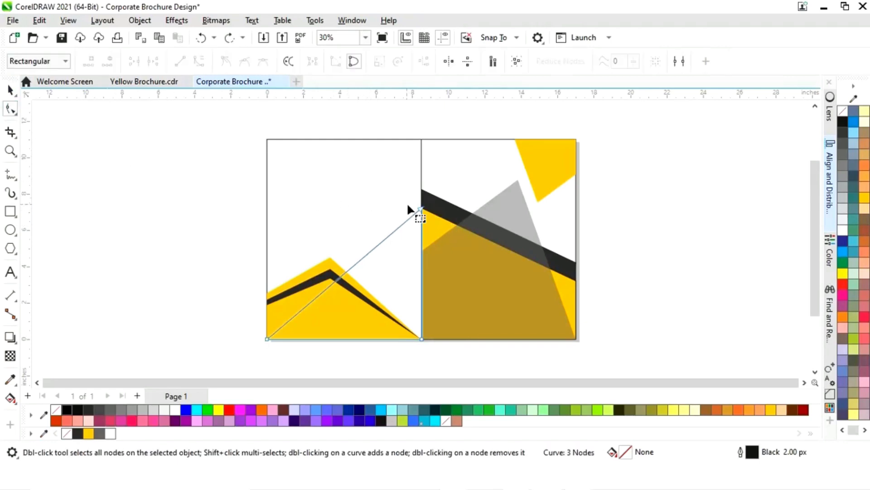
drag(422, 209, 422, 251)
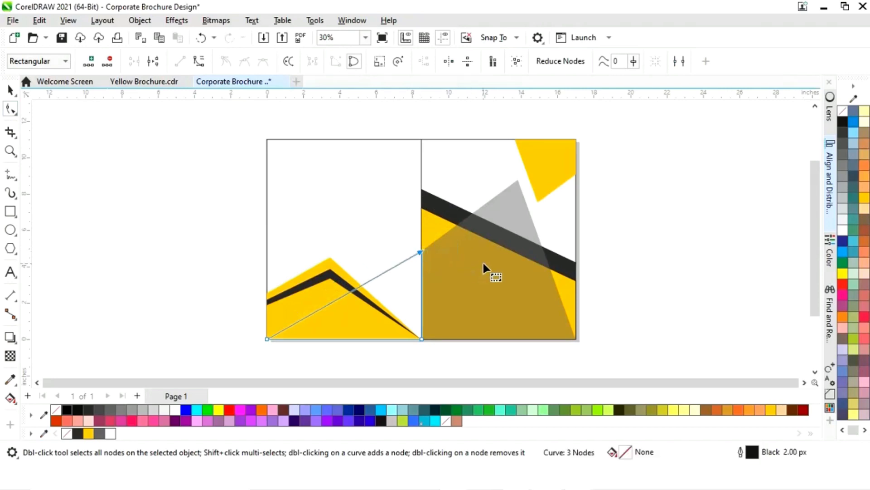
Step: Lower the peak of the right panel's transparent grey shape and shrink the yellow shape in the panel's upper-right corner
click(509, 200)
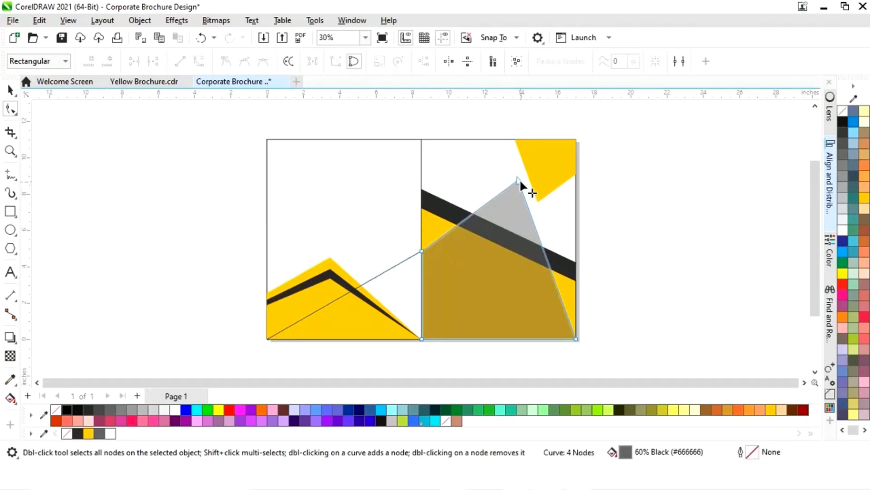
drag(519, 180, 522, 199)
click(542, 204)
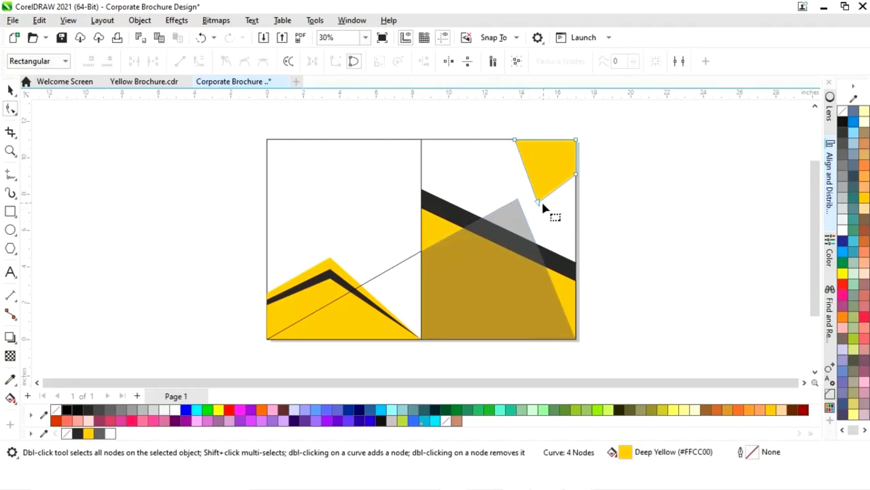
click(10, 90)
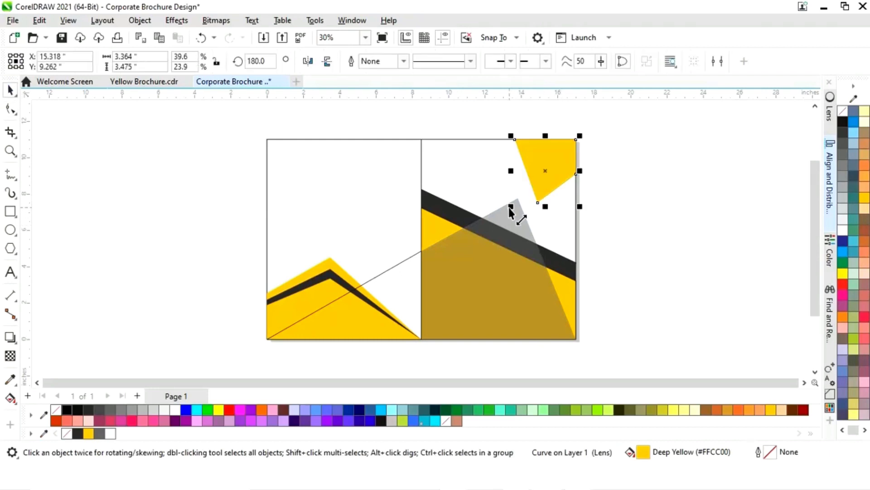
drag(511, 208, 529, 189)
click(621, 194)
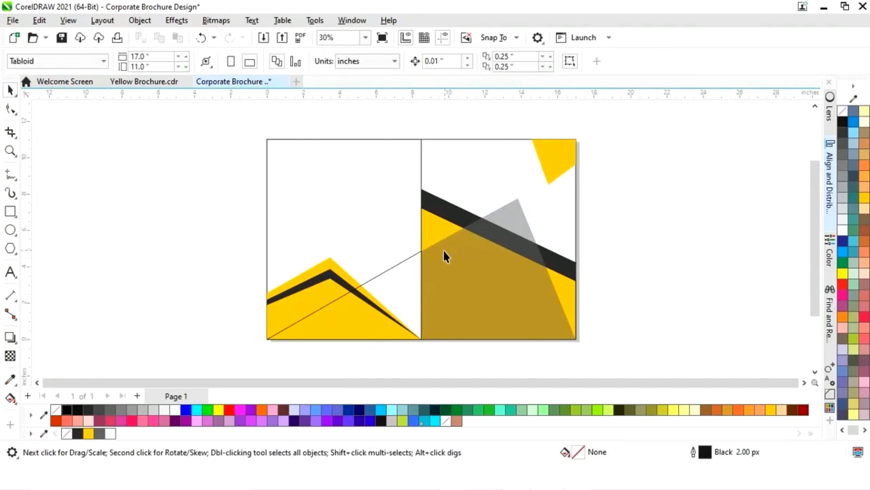
Step: Fill the left panel's triangle with Deep Yellow and stack a taller copy about 6.46 in high in 60% Black on it
click(443, 249)
click(395, 283)
click(176, 265)
click(400, 284)
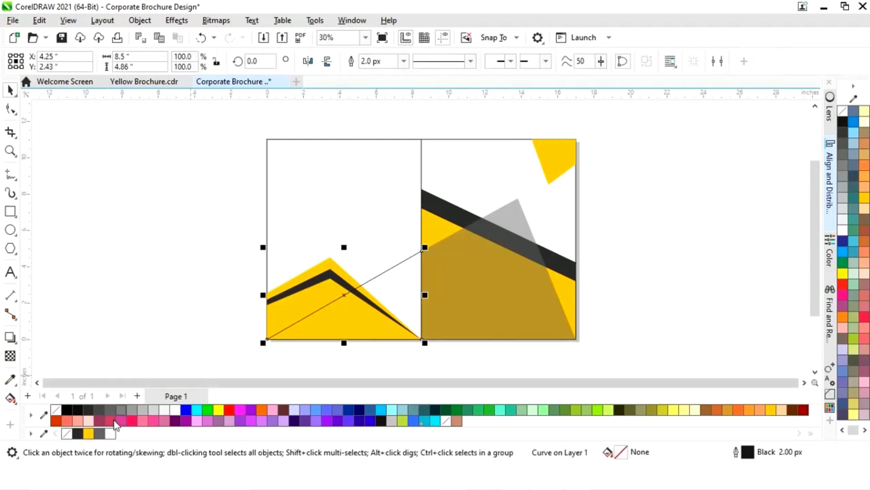
click(87, 435)
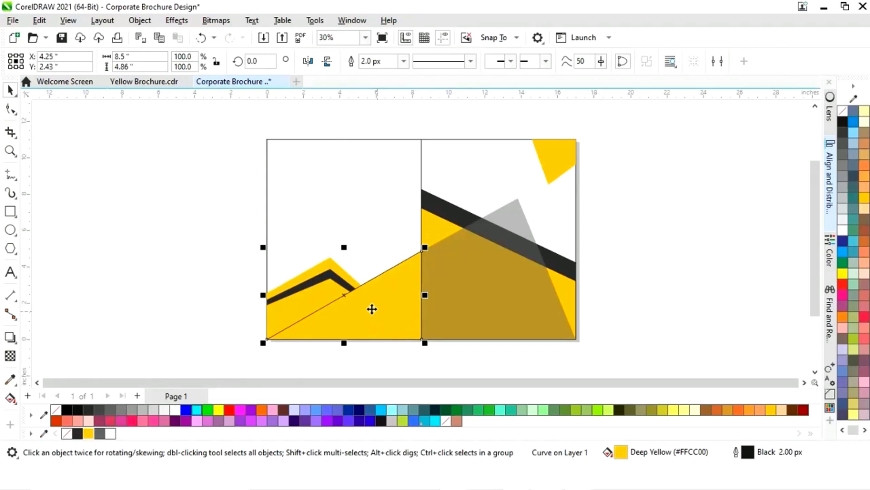
drag(344, 247, 345, 218)
click(99, 433)
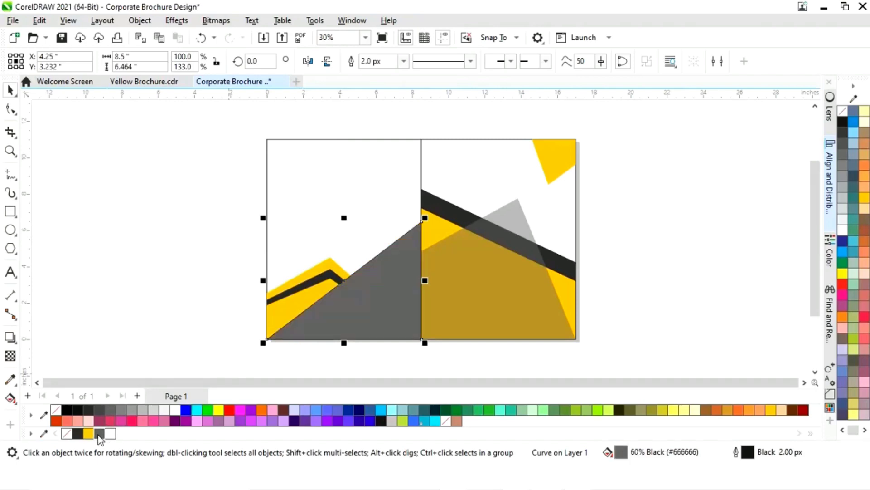
Step: Remove the grey triangle's outline and give it a uniform transparency of 50
right_click(67, 434)
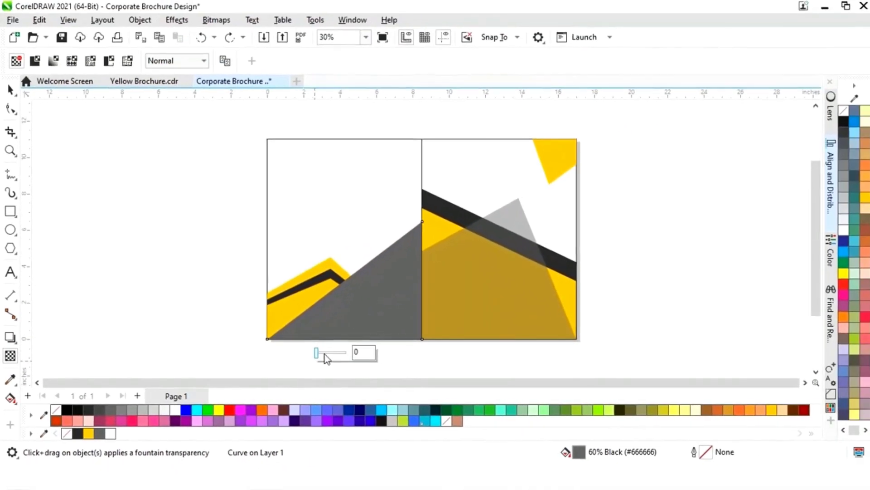
drag(649, 307, 660, 307)
double_click(358, 351)
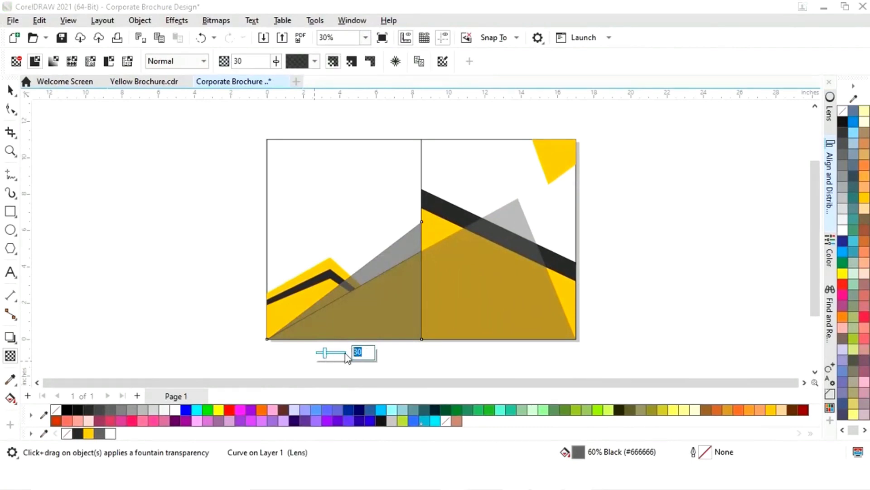
text(50)
key(Return)
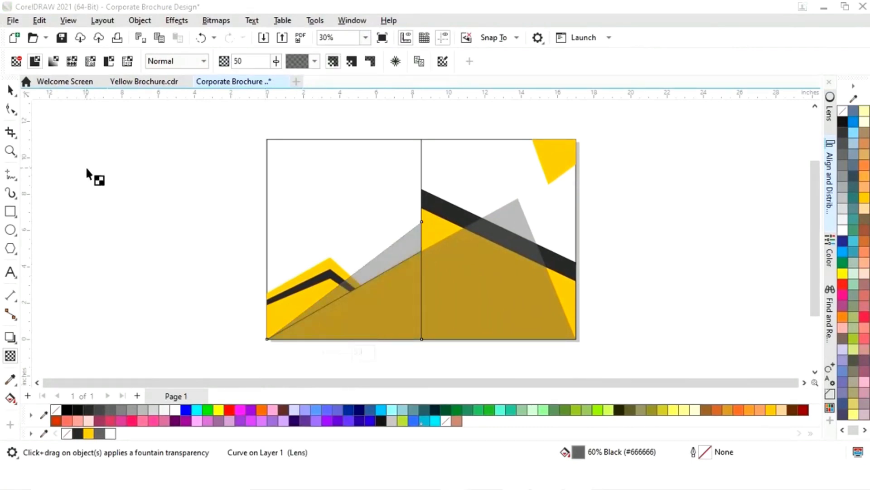
Step: Remove the outline from all five yellow, black and grey shapes in the left panel
click(10, 91)
click(189, 182)
drag(195, 182, 437, 350)
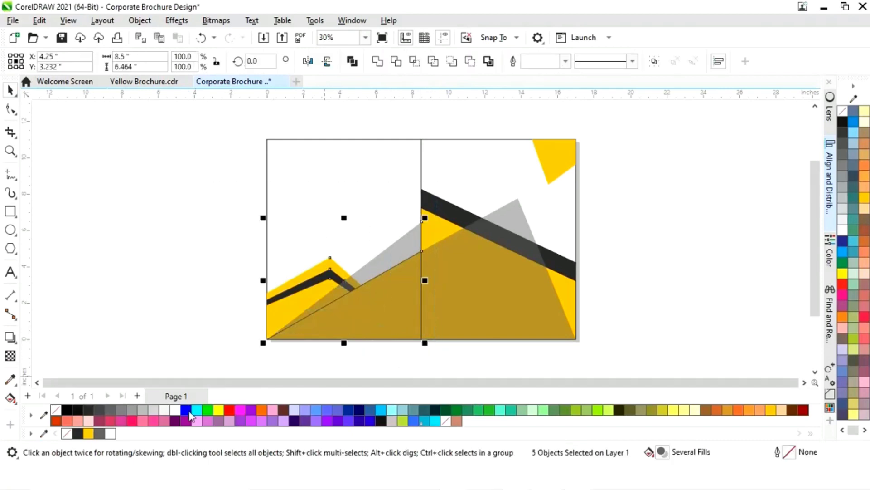
right_click(59, 407)
key(Escape)
key(shift+F4)
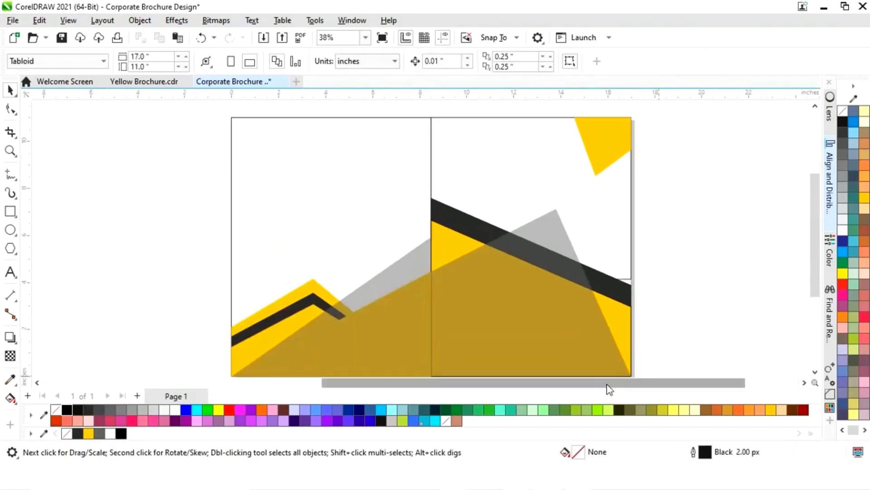
Step: Move the whole set of prepared texts, pictures and QR code closer, directly beside the brochure page
drag(609, 389, 367, 395)
scroll(320, 358, down, 3)
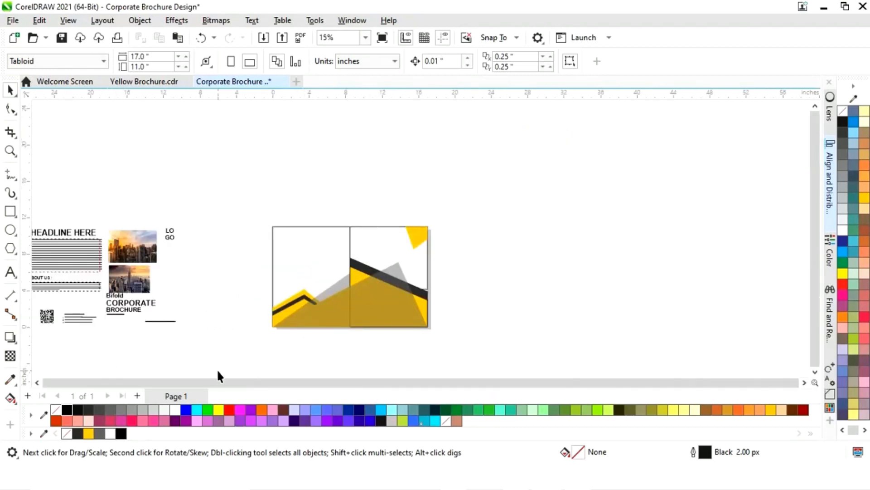
click(38, 383)
drag(70, 207, 269, 337)
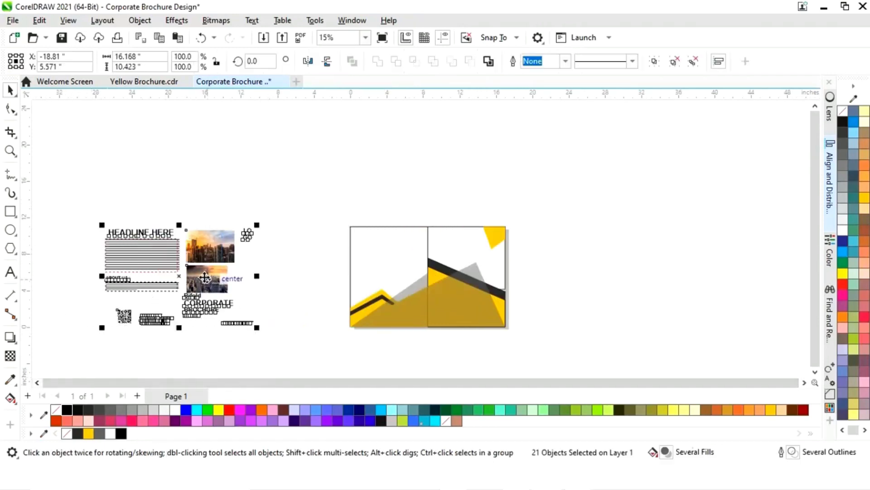
drag(207, 278, 299, 280)
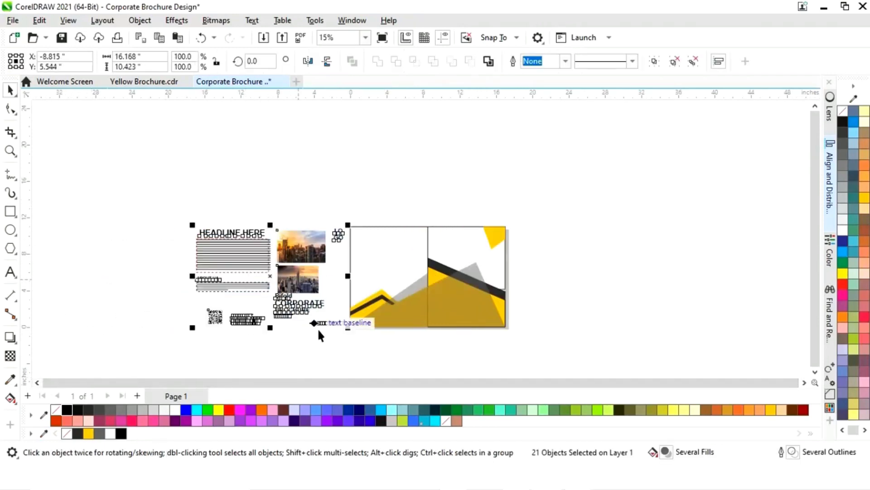
click(326, 353)
Step: Enlarge the upper city picture to about 10.6 × 7.07 in and shift it away from the page
scroll(331, 304, up, 3)
click(274, 170)
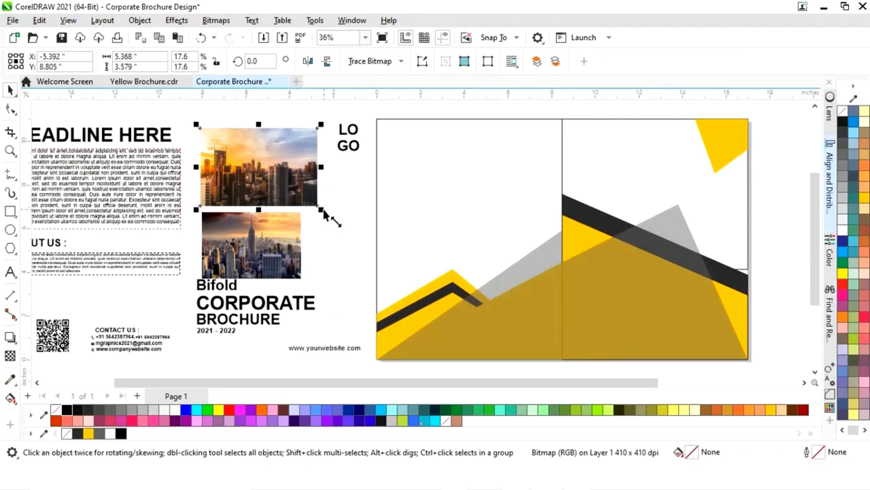
drag(324, 214, 474, 282)
drag(361, 208, 264, 201)
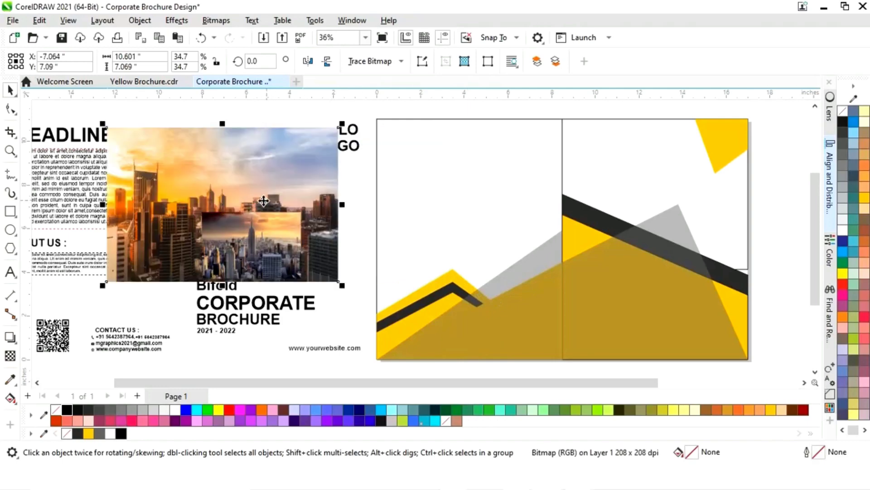
Step: PowerClip the enlarged city picture inside the white shape behind the black band in the right panel
right_click(253, 172)
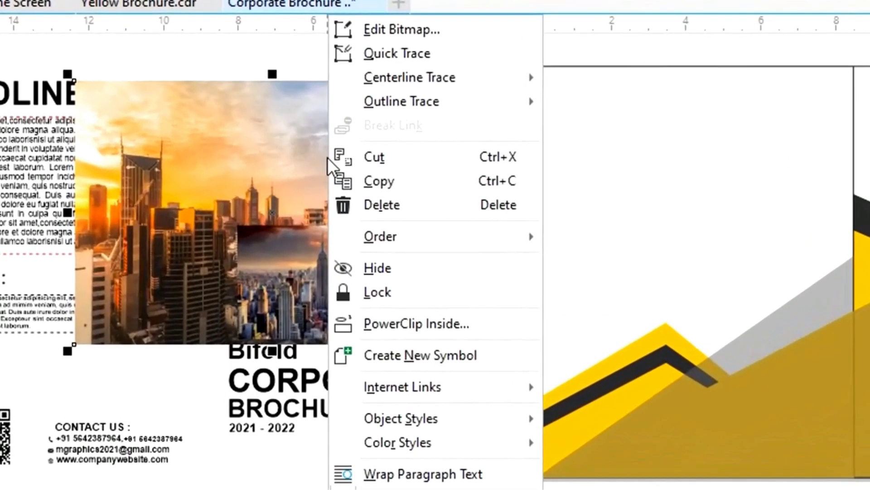
click(409, 325)
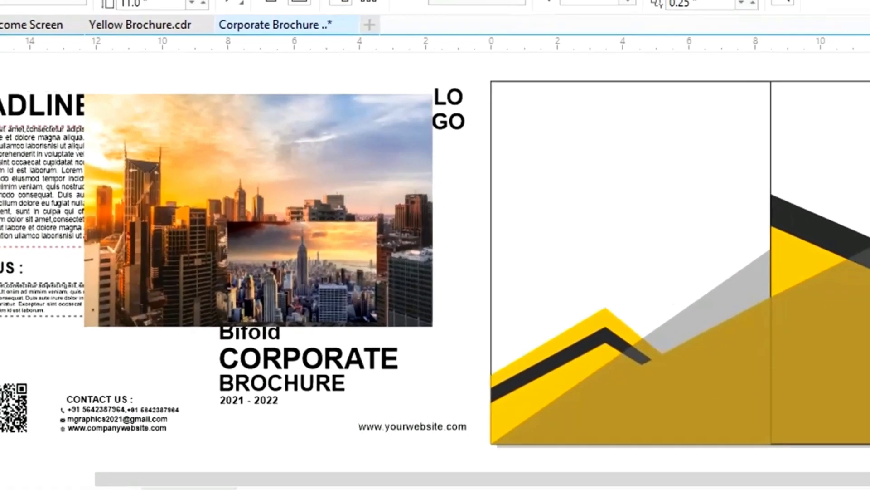
click(862, 177)
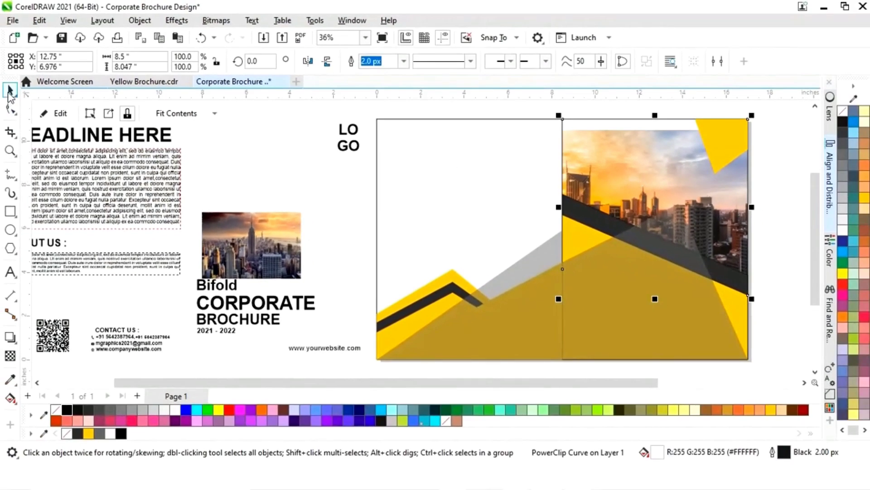
Step: Edit the PowerClip contents, scaling the city picture to about 11.42 × 7.61 in and shifting it to cover the panel's upper area
click(61, 113)
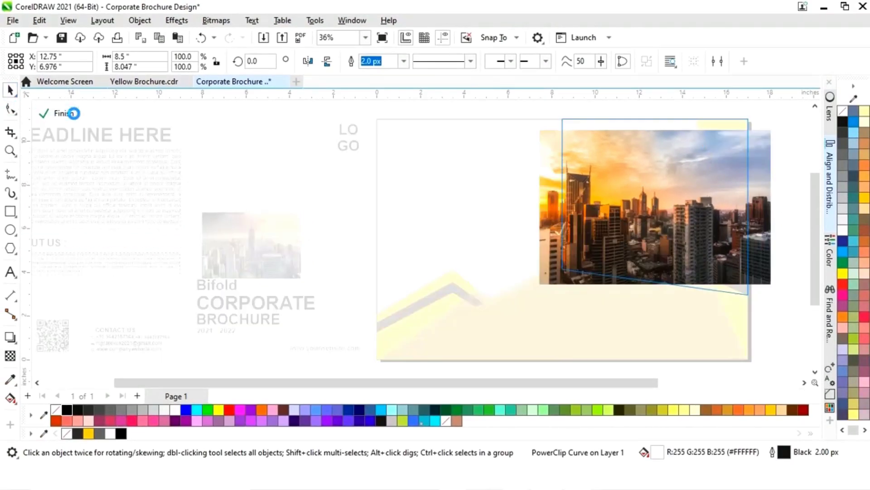
click(659, 195)
drag(794, 134, 755, 122)
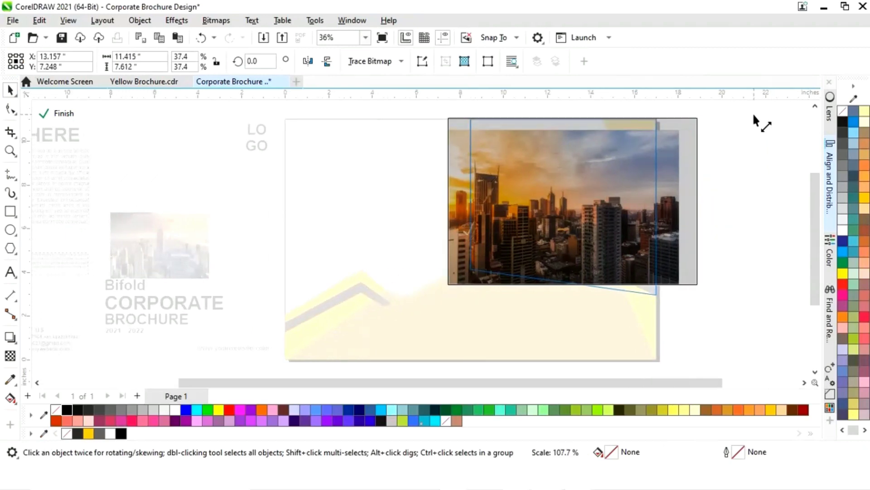
drag(583, 189, 594, 187)
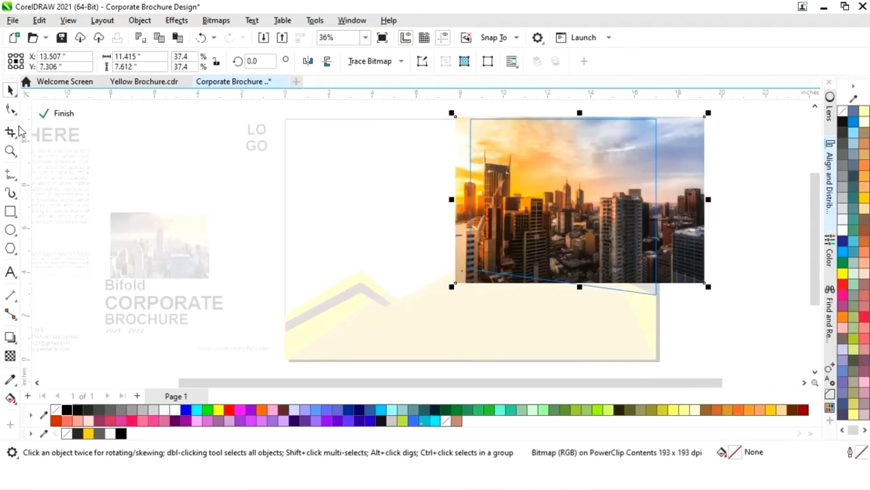
click(59, 113)
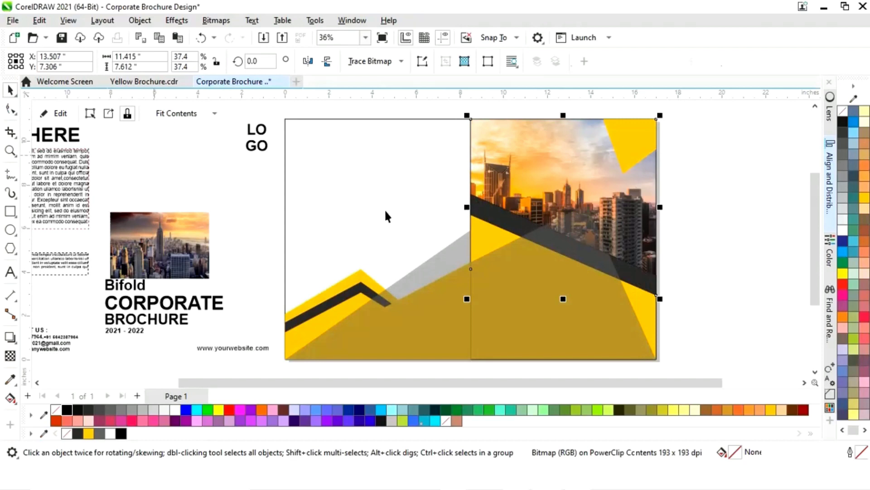
click(698, 224)
Step: Enlarge the remaining city picture to about 8.09 × 5.43 in and move the translucent grey shape off the page
click(186, 257)
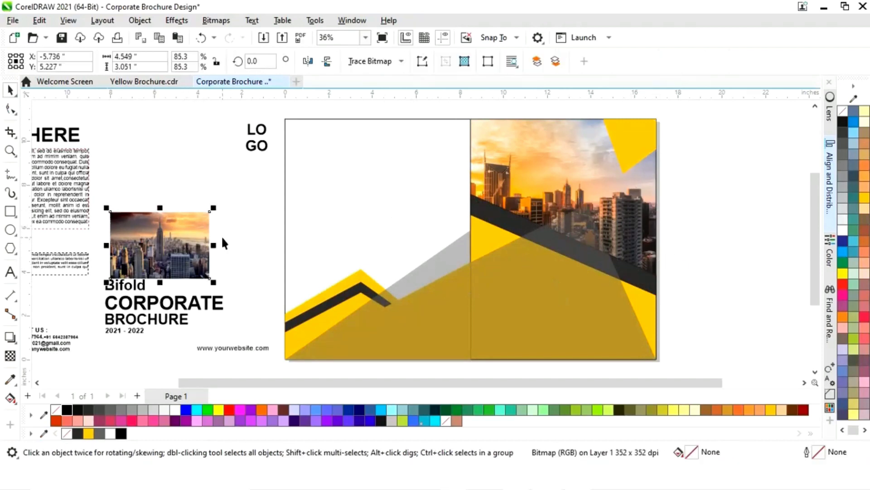
drag(213, 207, 324, 154)
click(430, 284)
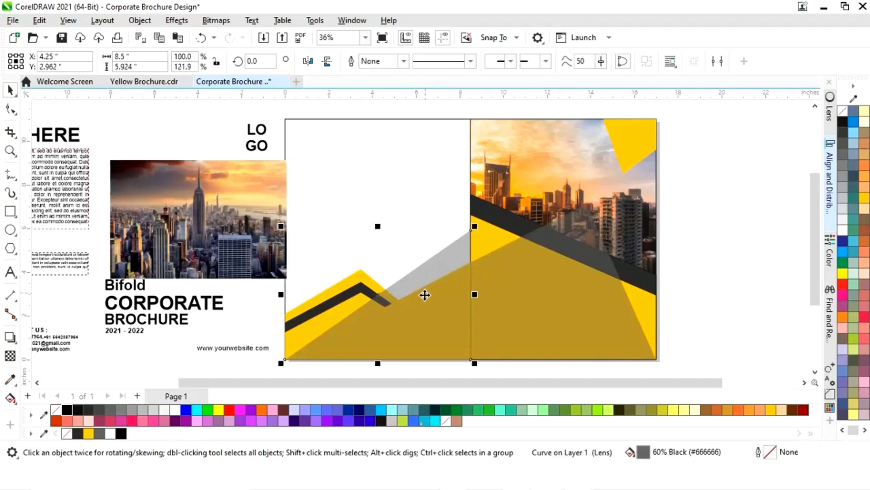
drag(423, 293, 674, 321)
Step: PowerClip the enlarged city picture inside the large yellow shape at the bottom of the brochure's left panel
click(425, 320)
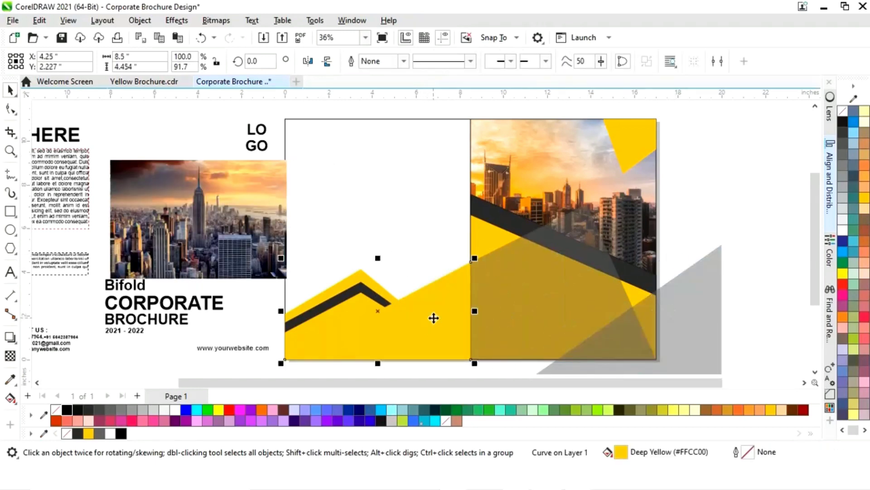
click(226, 218)
right_click(222, 212)
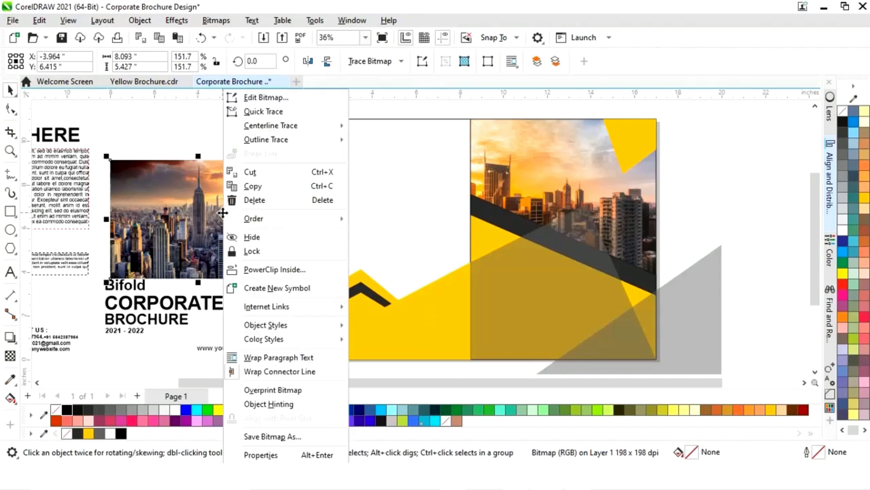
click(276, 269)
click(413, 333)
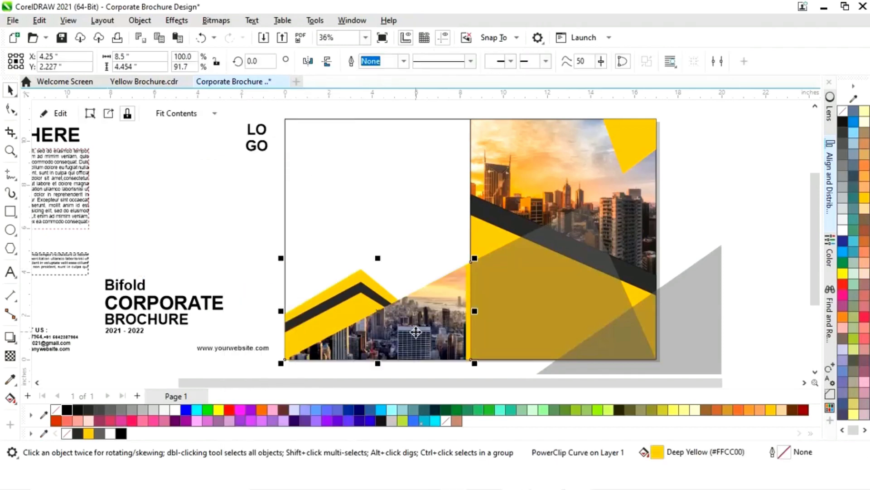
key(ctrl+z)
key(Escape)
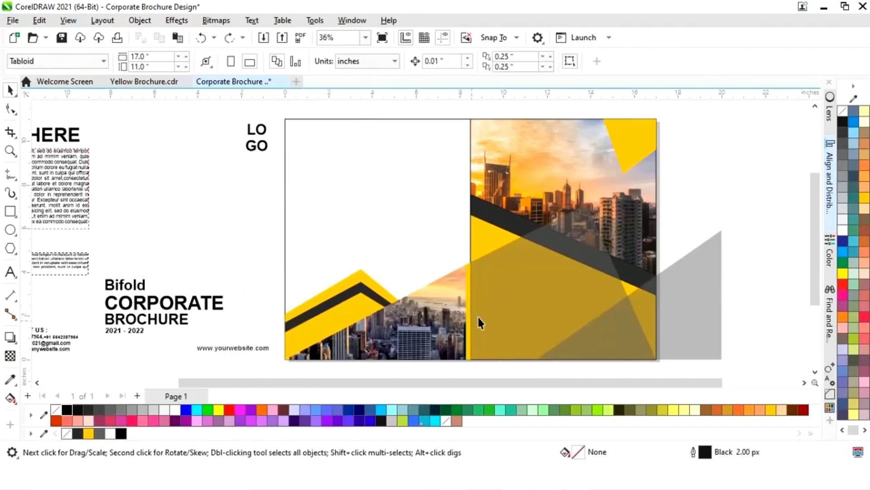
Step: Edit the PowerClip contents, scaling the city picture to about 8.59 × 5.76 in and shifting it to cover the whole clipping shape
click(430, 341)
click(57, 114)
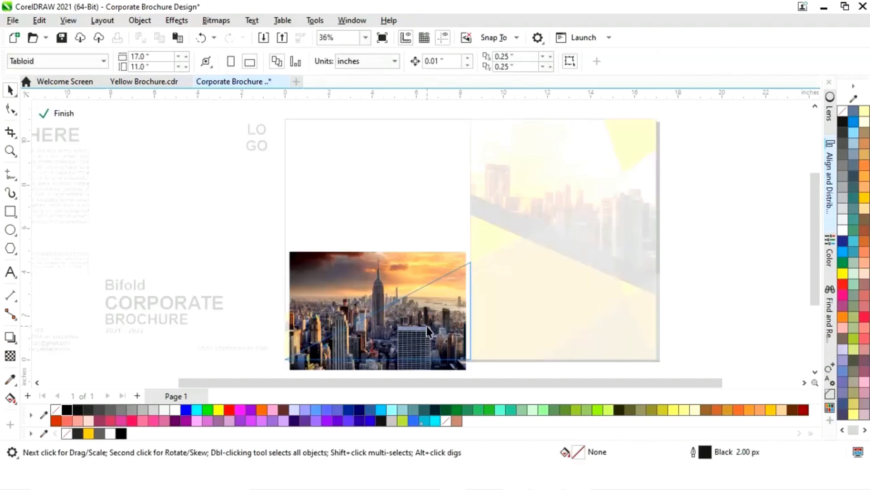
click(426, 326)
drag(437, 338, 433, 339)
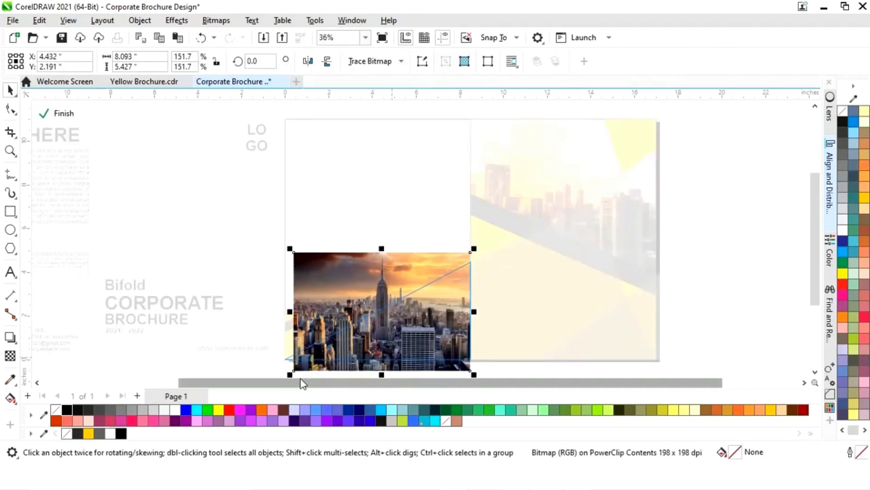
drag(290, 249, 280, 244)
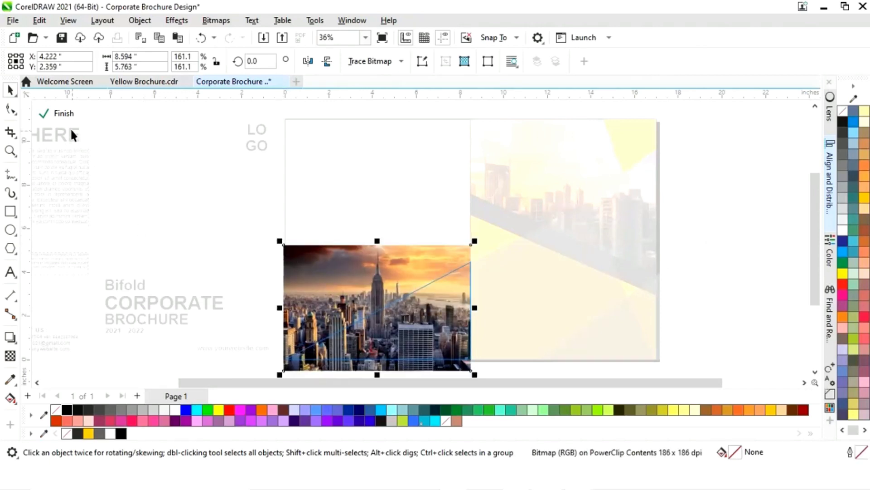
click(66, 115)
click(716, 200)
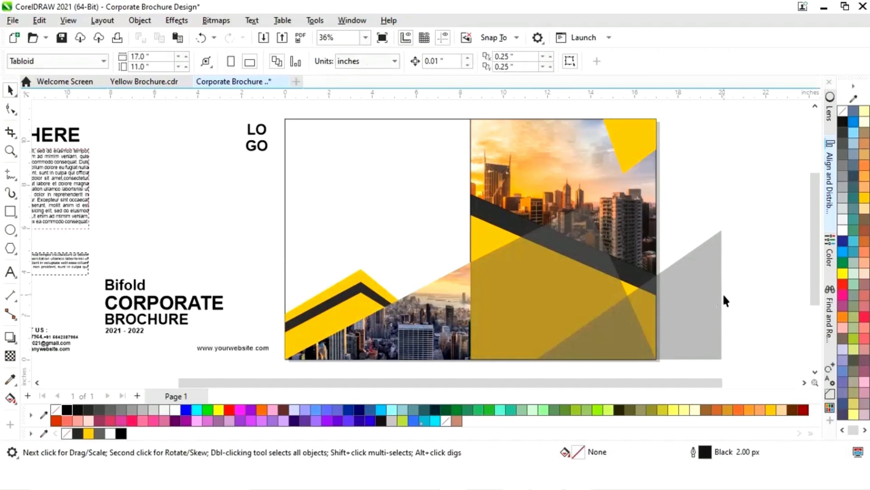
Step: Align the translucent grey shape to the right edge of the clipped city picture, restoring it over the left panel
click(713, 295)
shift+click(418, 336)
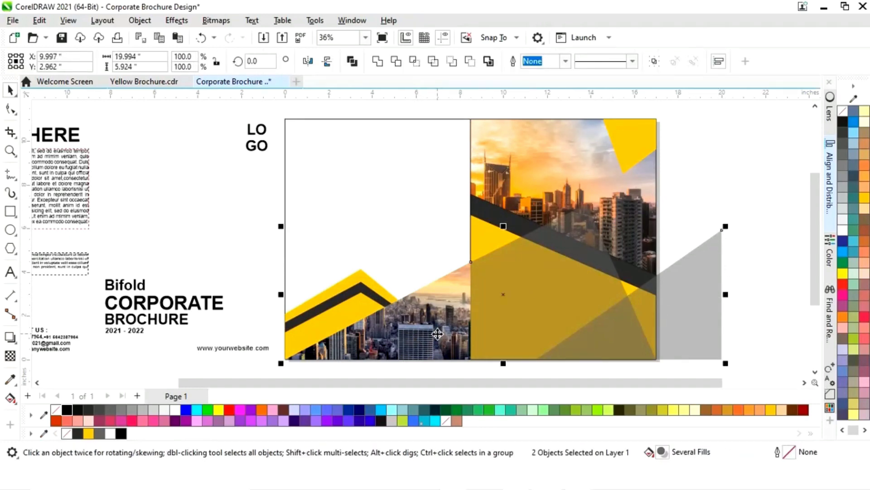
key(r)
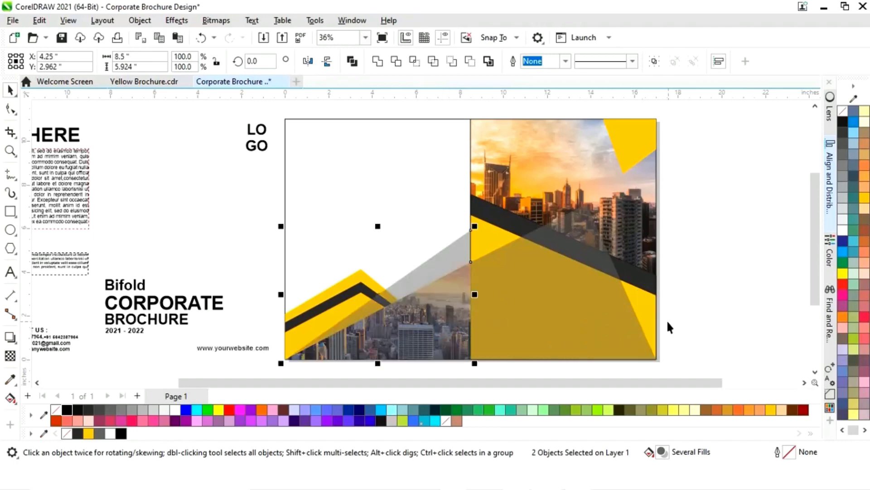
click(699, 257)
Step: Place the LO GO text on the yellow corner shape of the brochure's right panel
mouse_move(630, 382)
mouse_down()
mouse_move(521, 389)
mouse_move(628, 385)
mouse_up()
drag(292, 154, 670, 140)
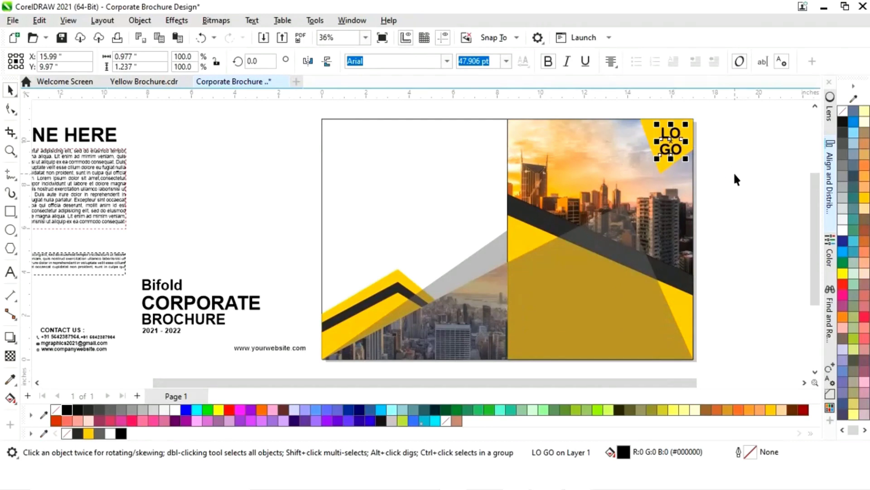
click(735, 173)
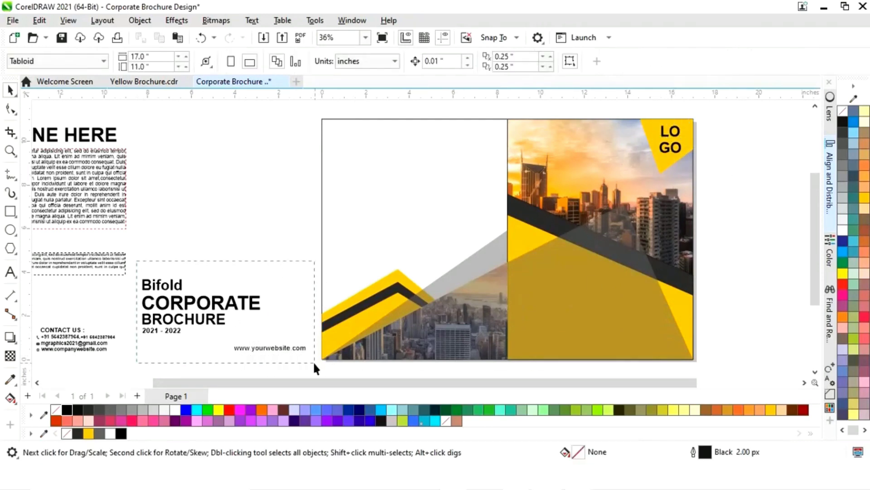
Step: Move the Bifold CORPORATE BROCHURE title, year and website texts together onto the lower part of the right panel
drag(316, 368, 316, 368)
drag(213, 309, 584, 308)
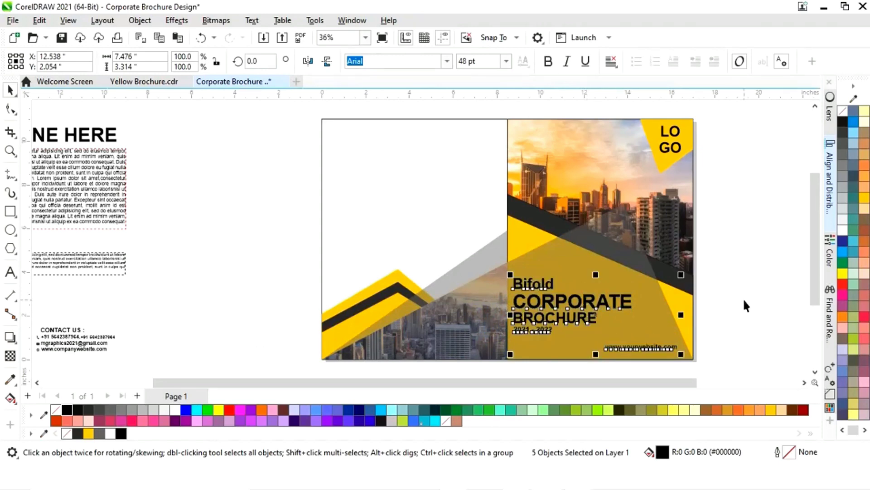
click(743, 298)
Step: Fill the Bifold, BROCHURE and 2021 - 2022 texts with white
click(544, 285)
shift+click(543, 331)
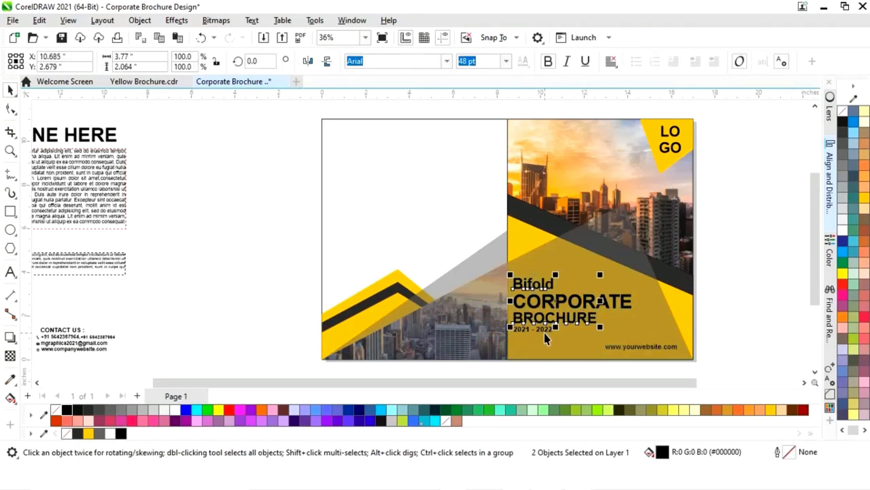
shift+click(547, 317)
click(176, 410)
key(Escape)
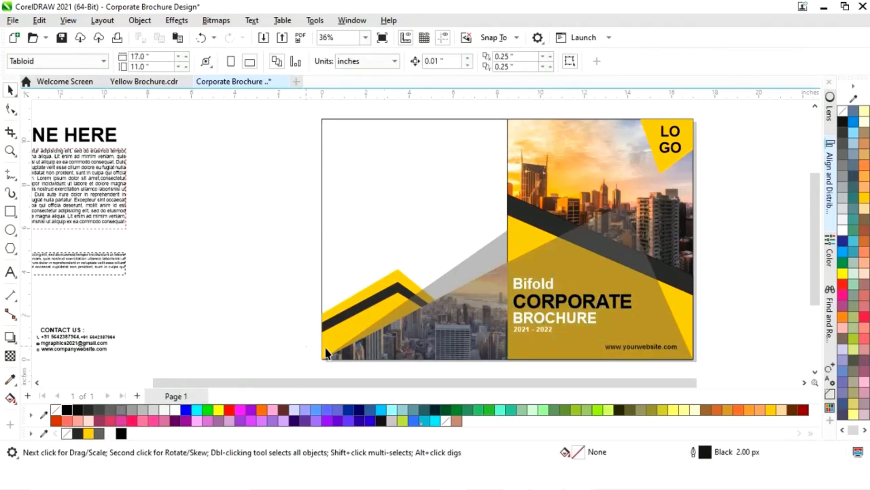
Step: Move the headline, its paragraph and the ABOUT US text together onto the upper part of the left panel
drag(479, 385, 377, 385)
drag(290, 323, 309, 284)
drag(179, 202, 556, 201)
click(402, 218)
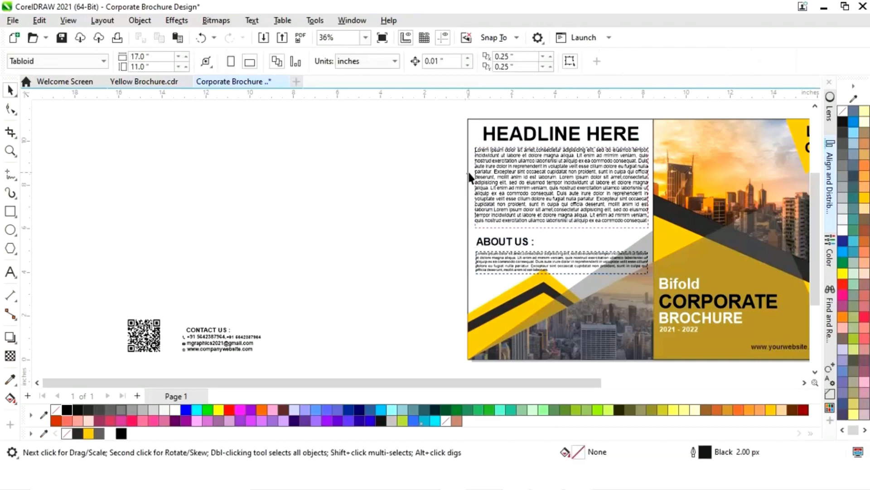
click(470, 176)
Step: Recolour only the word HEADLINE in the headline text to Deep Yellow (#FFCC00)
click(573, 138)
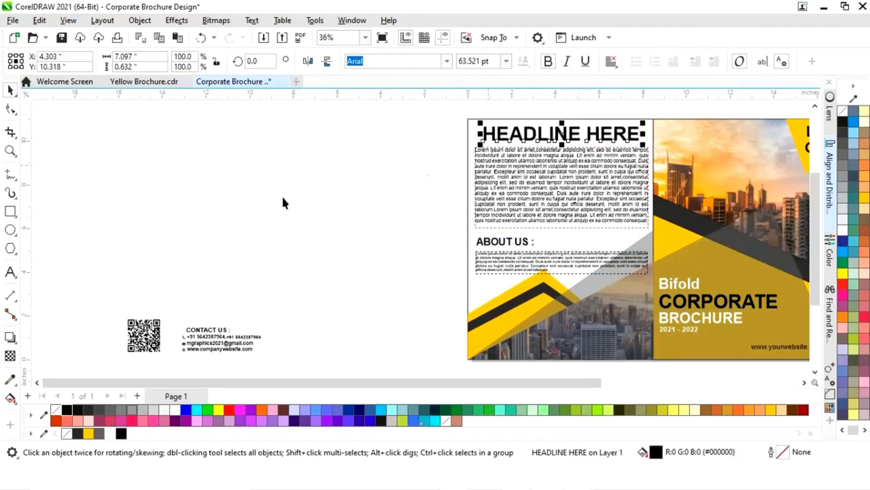
key(F8)
drag(582, 136, 482, 136)
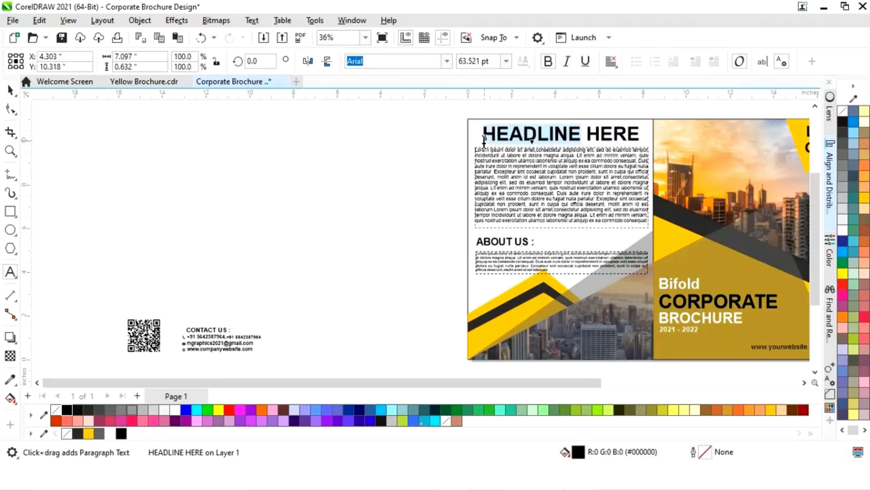
click(89, 433)
key(ctrl+space)
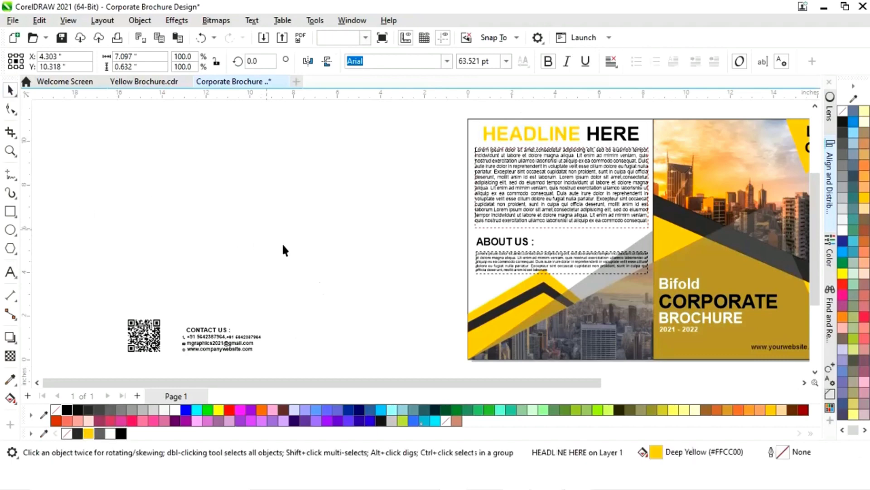
click(282, 242)
Step: Place the contact details over the clipped city picture in the left panel and colour them white
scroll(269, 331, right, 2)
drag(103, 365, 522, 344)
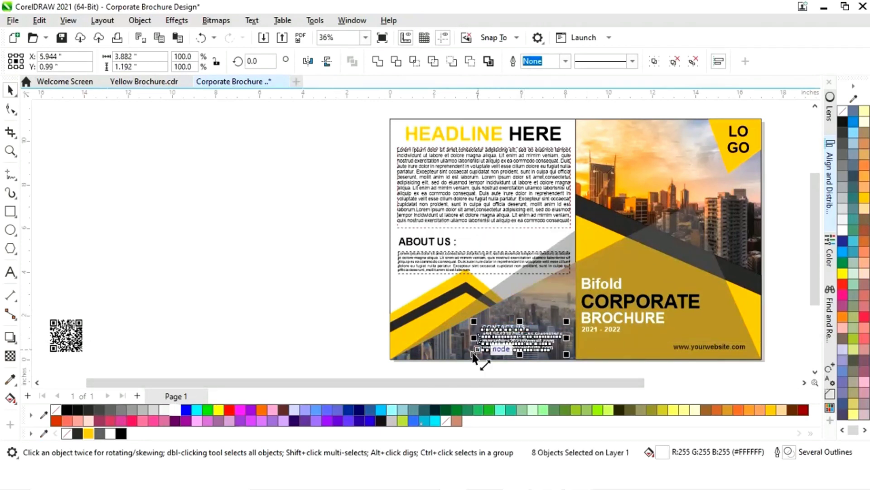
click(310, 274)
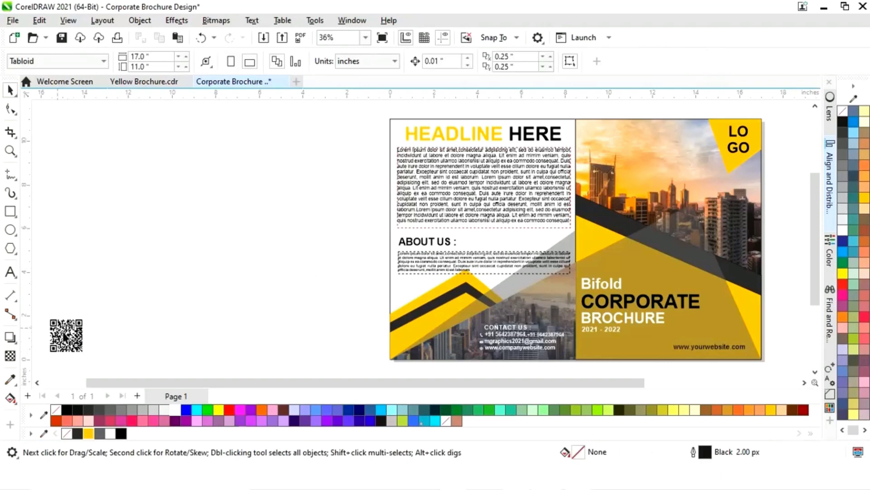
Step: Move the QR code closer to the brochure page, keeping it just outside the left panel
drag(67, 336, 307, 327)
key(F4)
click(124, 236)
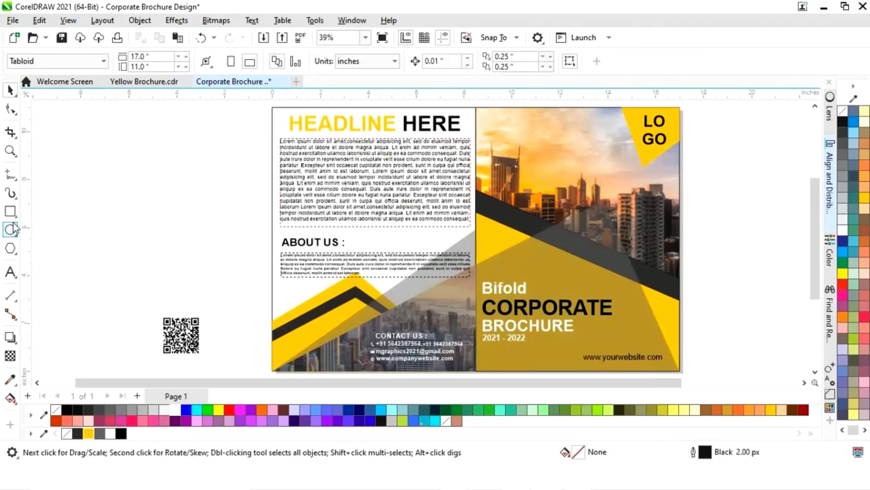
Step: Draw a square about 1.08 in wide beside the contact details and give it a white fill and white outline
click(10, 211)
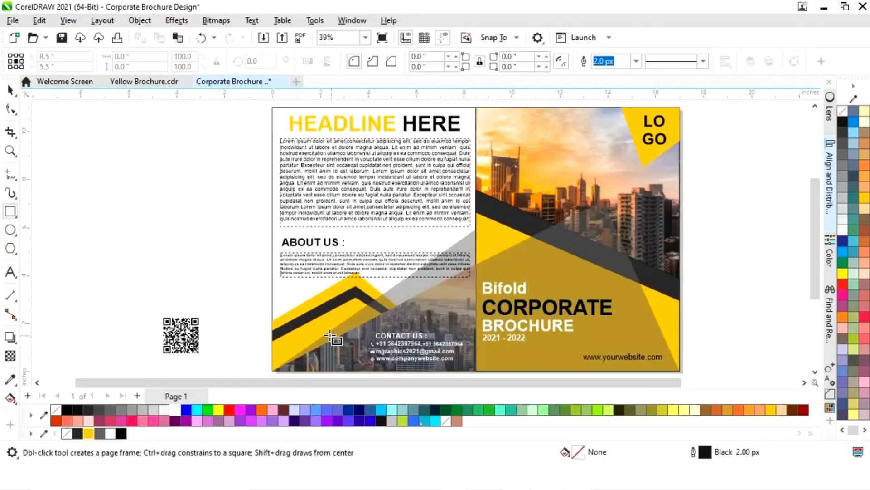
drag(330, 341, 356, 361)
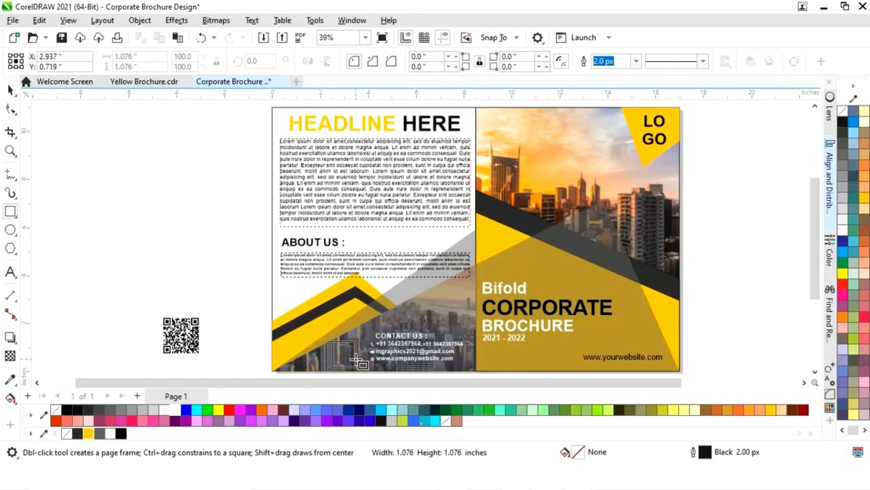
click(10, 90)
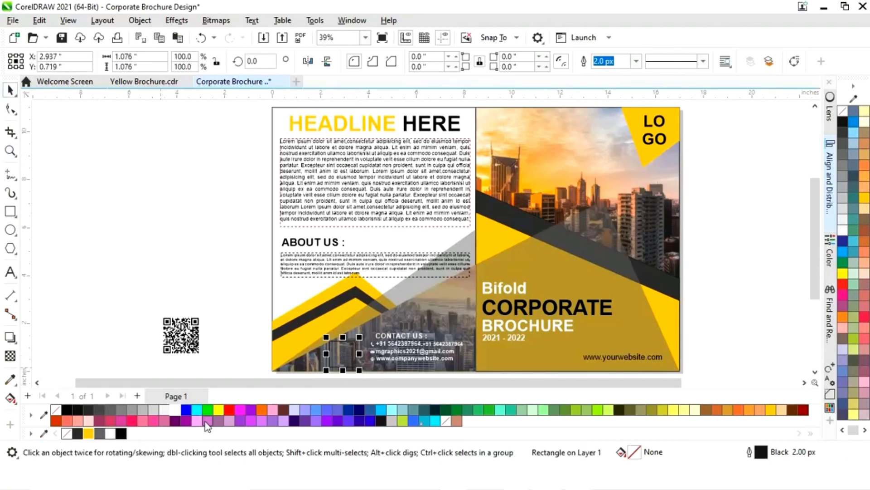
click(177, 409)
right_click(110, 433)
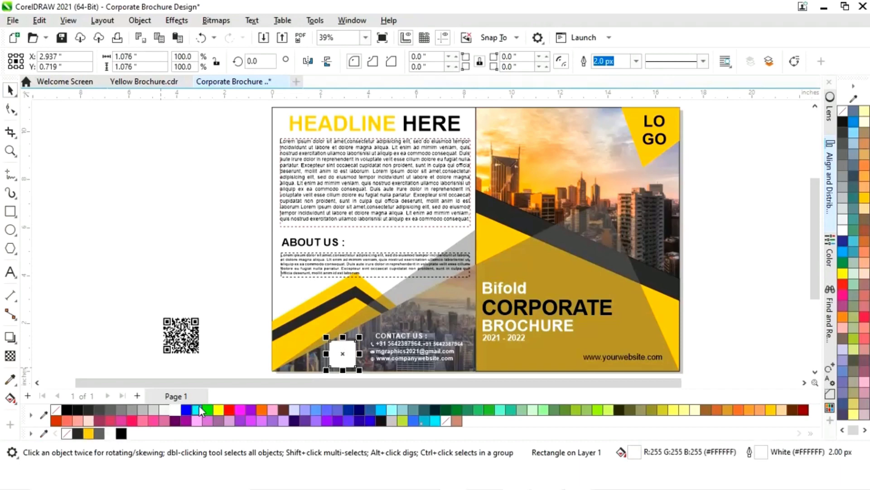
Step: Resize the white square to about 1 in and shift it closer to the contact details, clear of the yellow shape
key(z)
drag(277, 313, 416, 361)
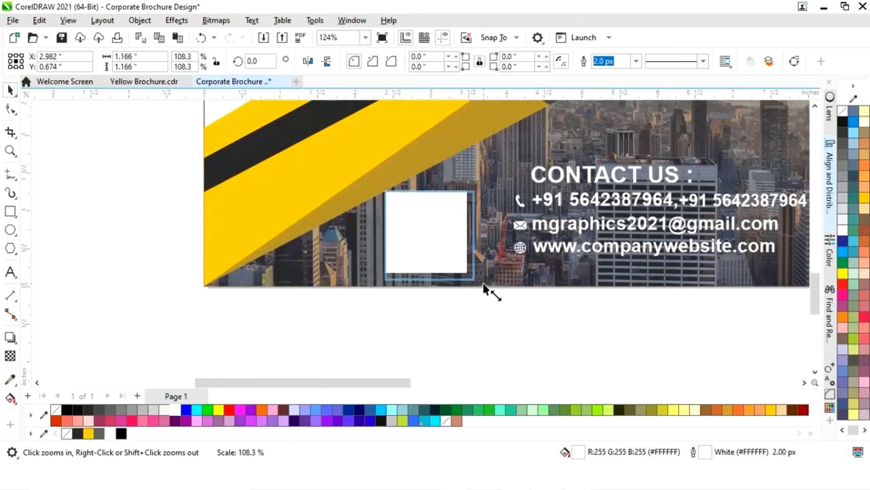
key(space)
drag(452, 262, 464, 239)
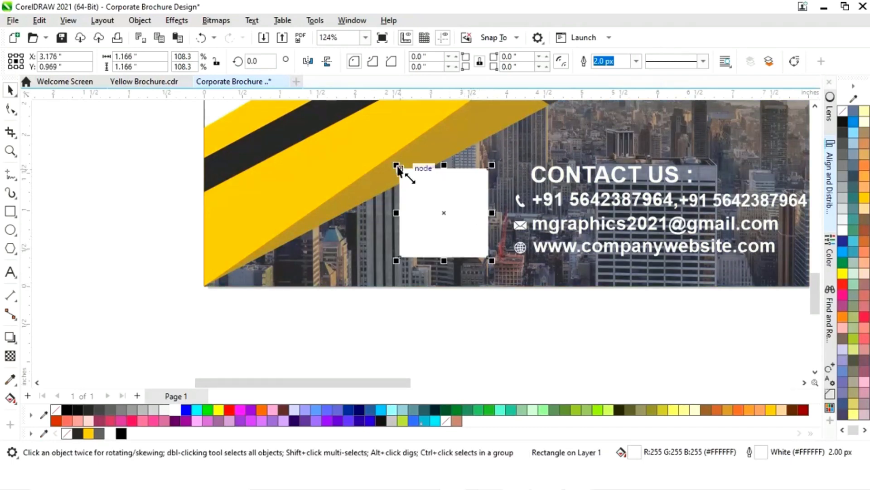
drag(399, 168, 412, 181)
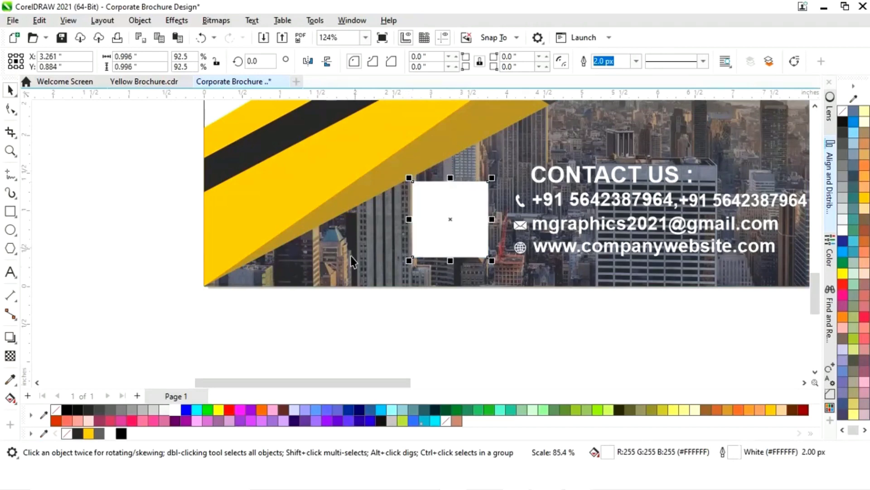
Step: Create a centred copy of the white square scaled to about 0.85 in and fill it with Deep Yellow
drag(496, 177, 485, 184)
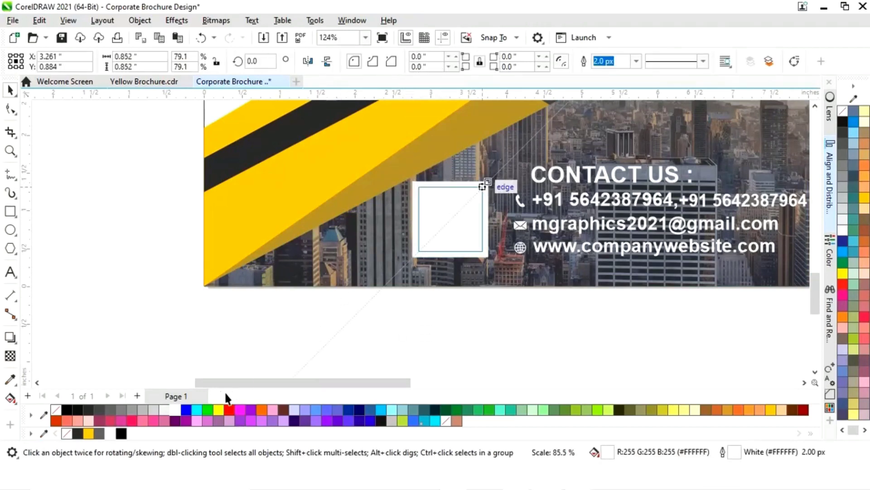
click(89, 434)
click(461, 324)
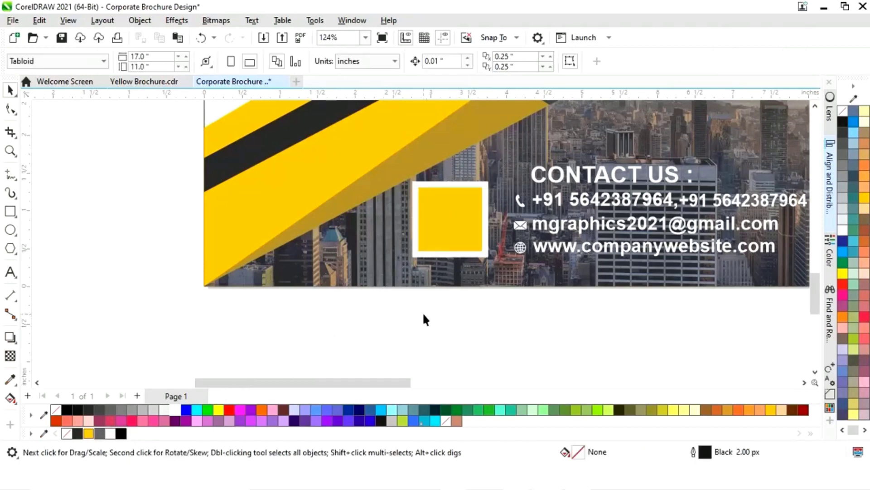
Step: Bring the QR code onto the left panel, scale it to about 0.71 in, and centre it inside the yellow square
drag(390, 385, 357, 384)
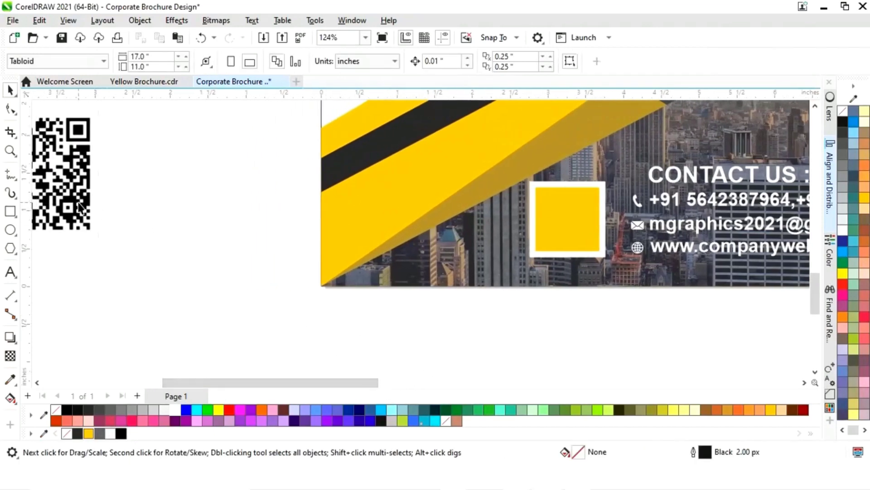
drag(68, 202, 495, 283)
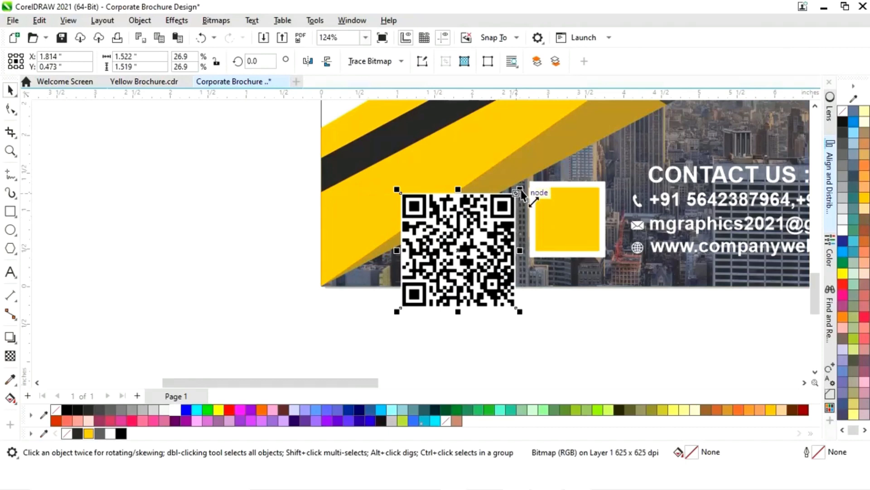
drag(520, 190, 458, 250)
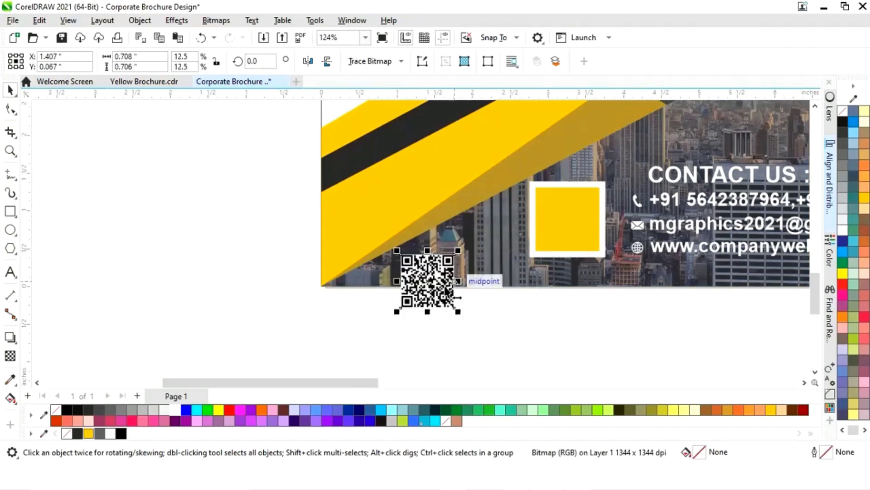
drag(427, 281, 568, 222)
click(473, 323)
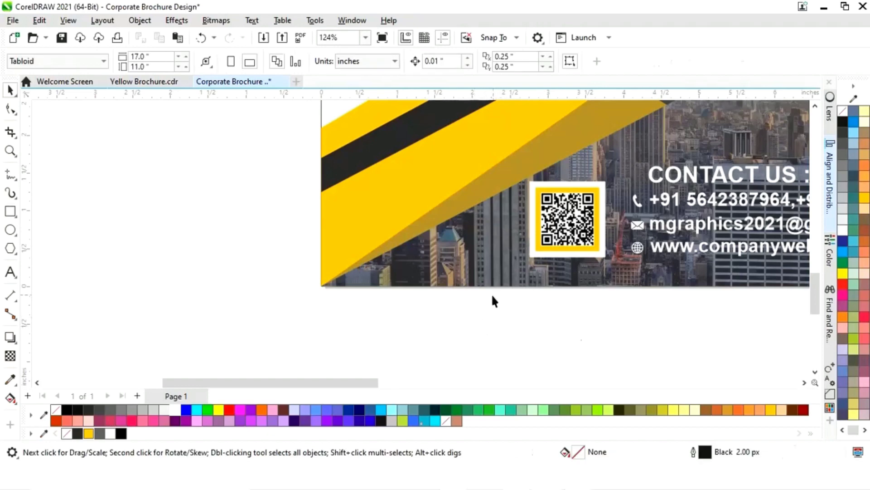
Step: Remove the outlines from the left panel's white background rectangle and the right panel's clipped city picture
key(shift+F4)
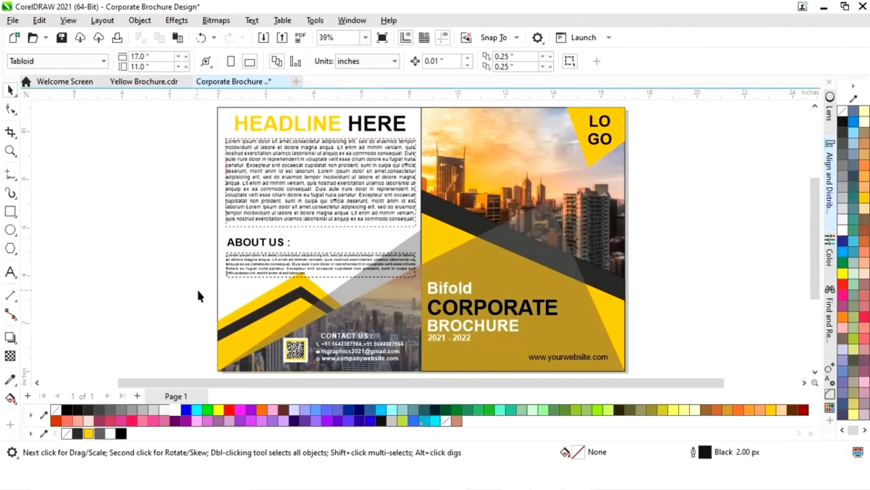
click(221, 303)
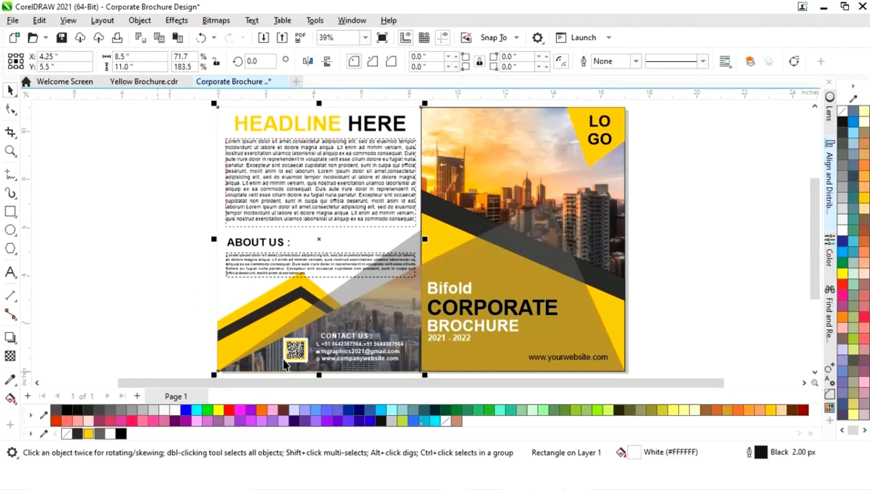
click(687, 257)
click(433, 115)
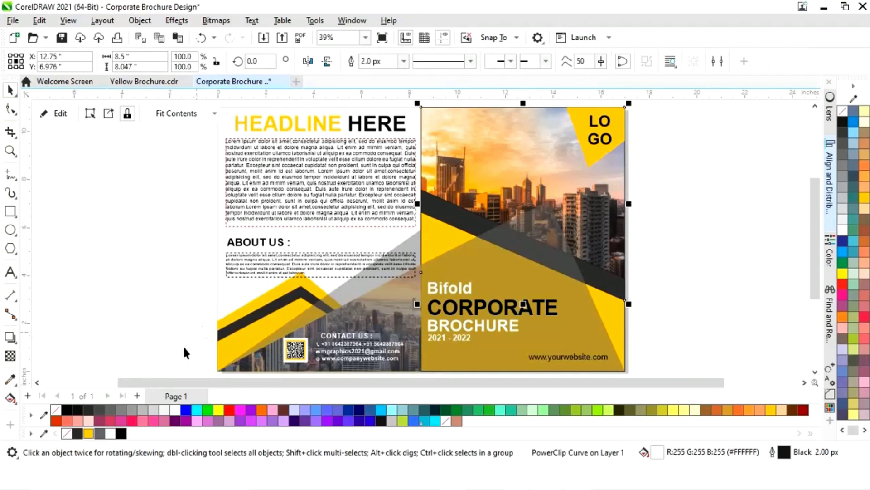
right_click(56, 409)
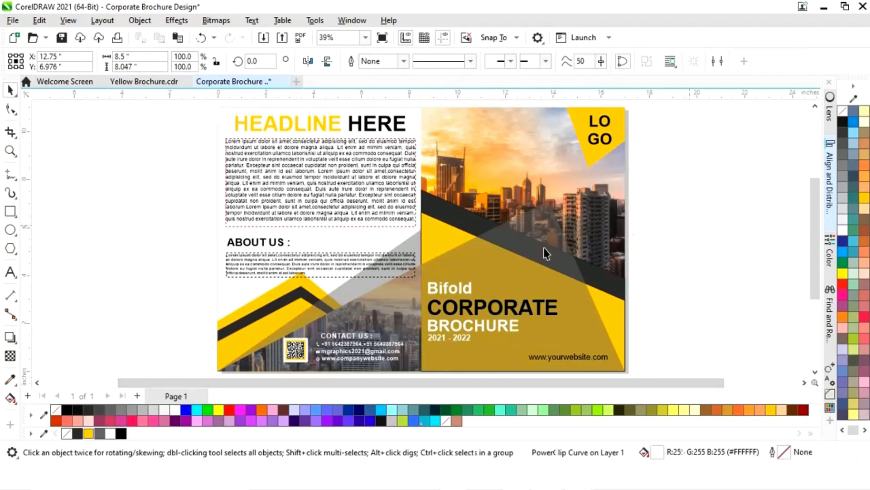
Step: Remove the outlines from the right panel's large Deep Yellow shape and the dark band shape behind it
click(448, 239)
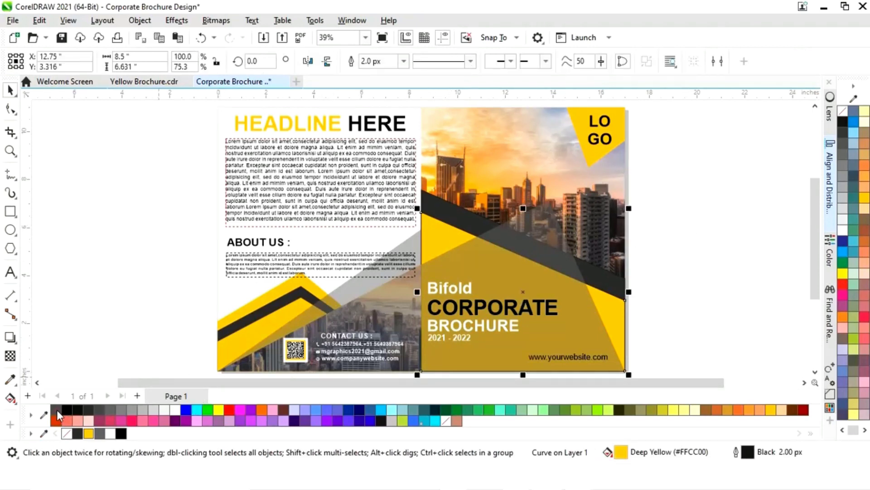
click(56, 409)
click(116, 275)
click(439, 220)
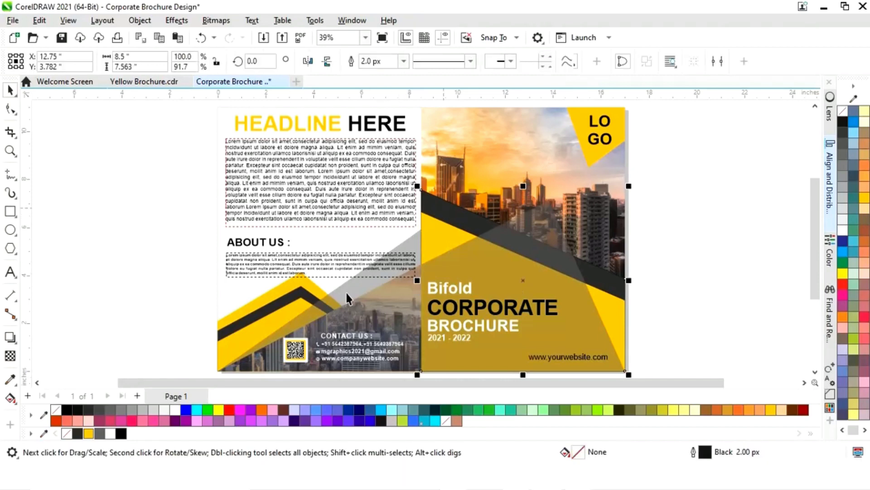
click(56, 407)
click(95, 285)
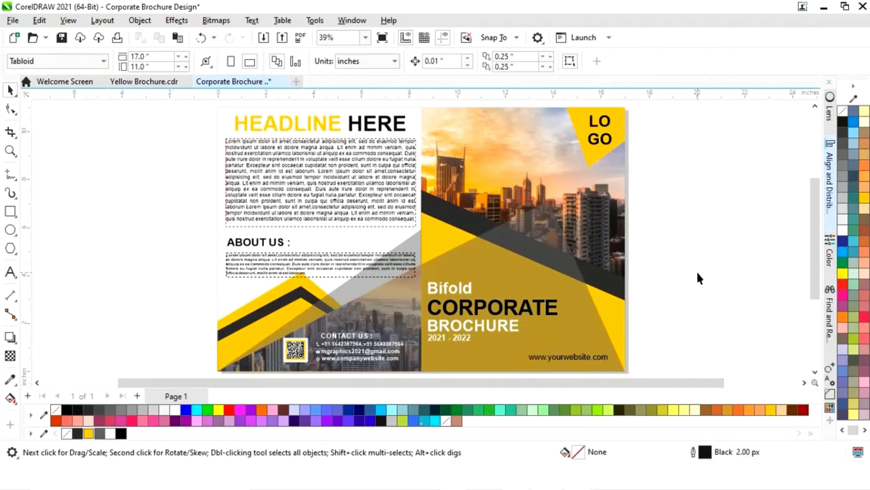
Step: Lower the peak node of the left panel's yellow shape clear of the About Us paragraph, and preview the brochure full screen
click(270, 302)
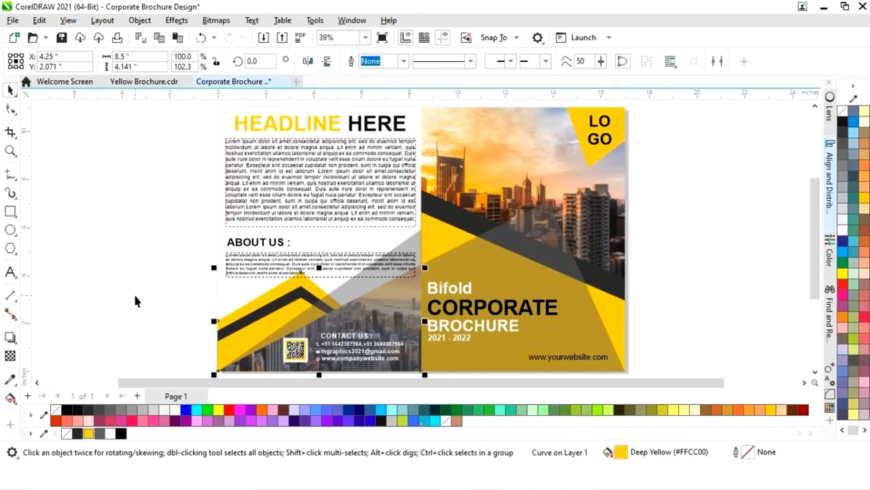
click(10, 109)
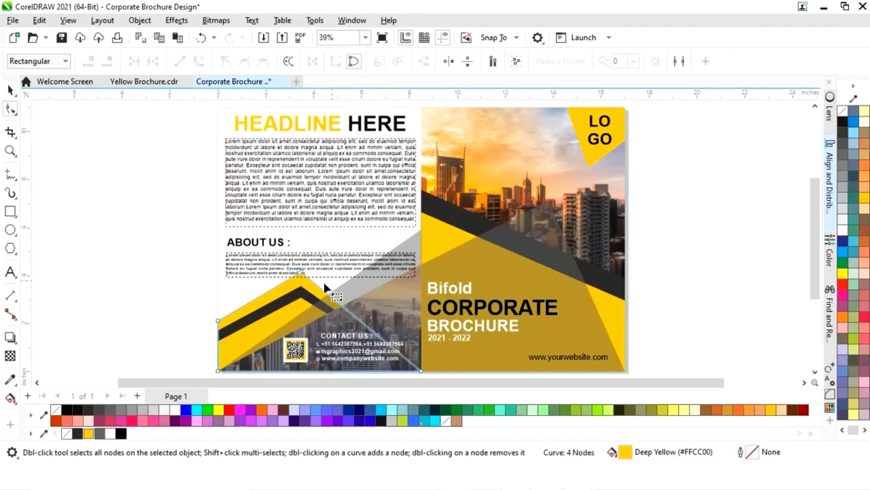
drag(301, 271, 300, 278)
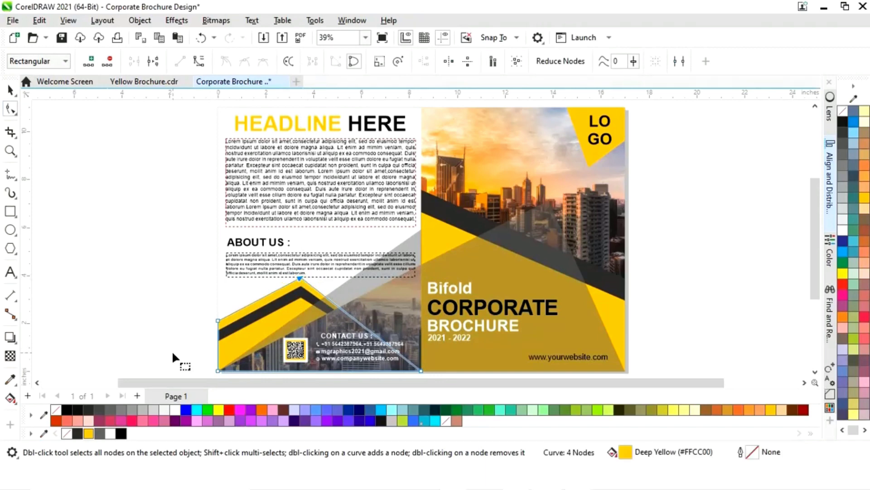
click(10, 90)
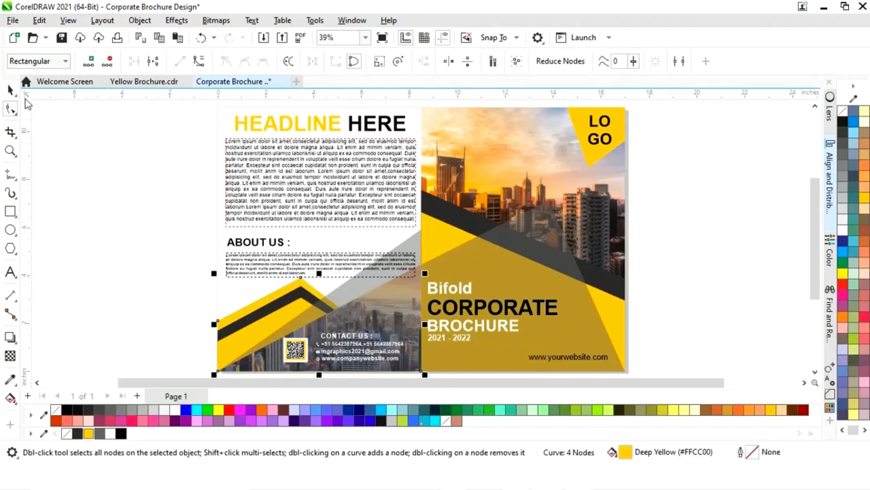
click(148, 183)
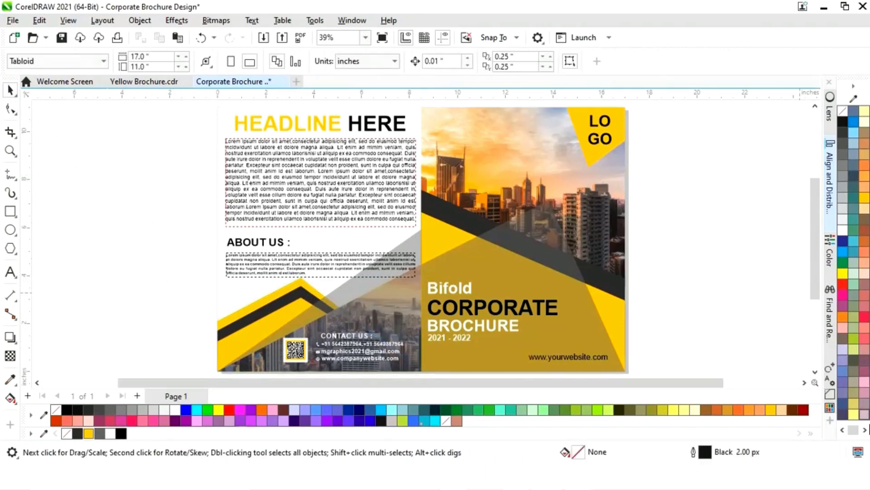
key(F9)
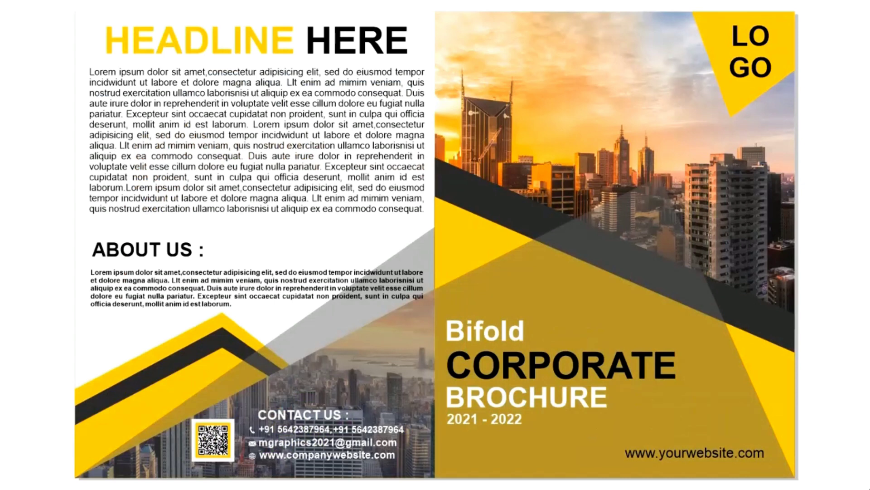